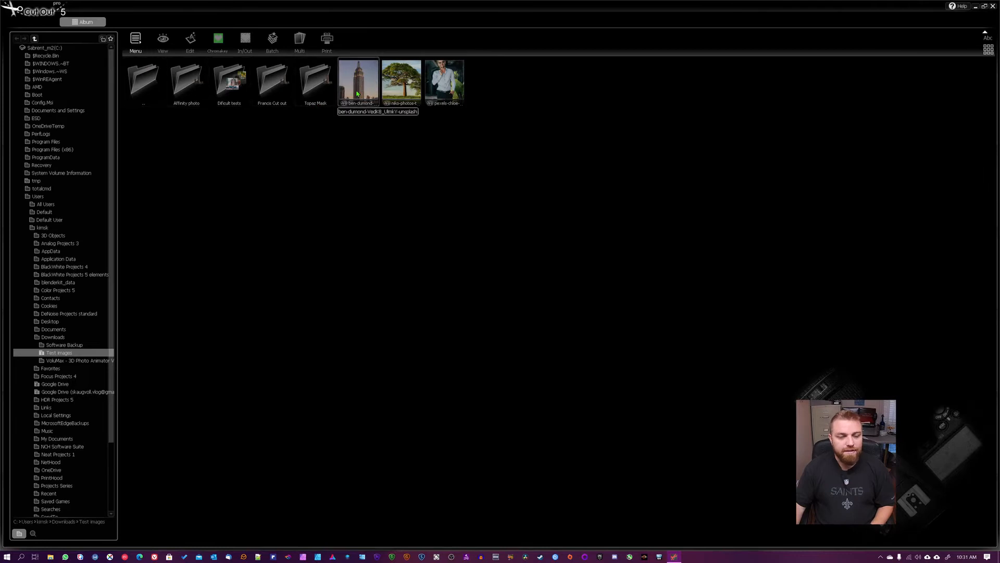
- Open the skyscraper photo in inside/outside edge matting and choose the polygon tool for the inside selection
click(360, 87)
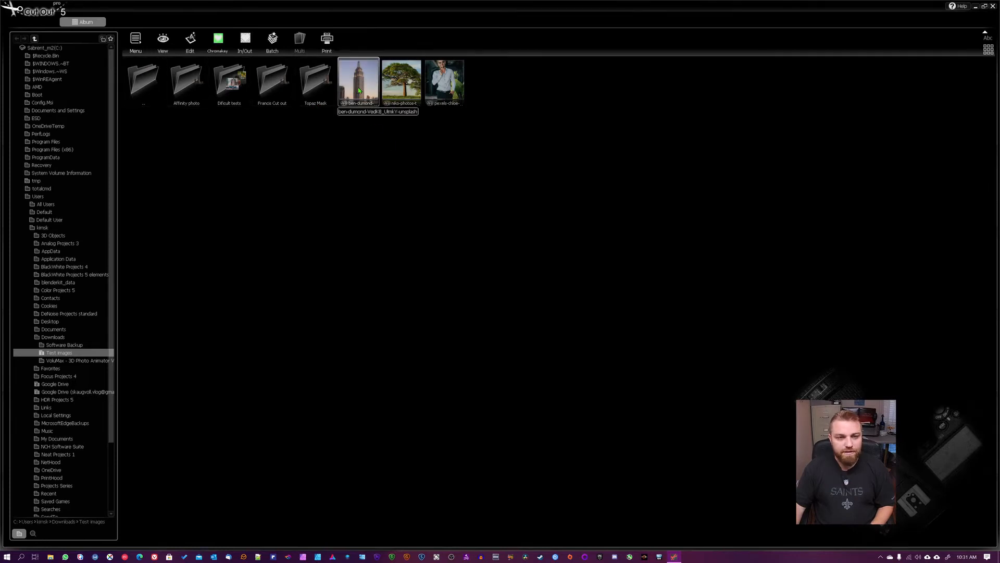
click(245, 42)
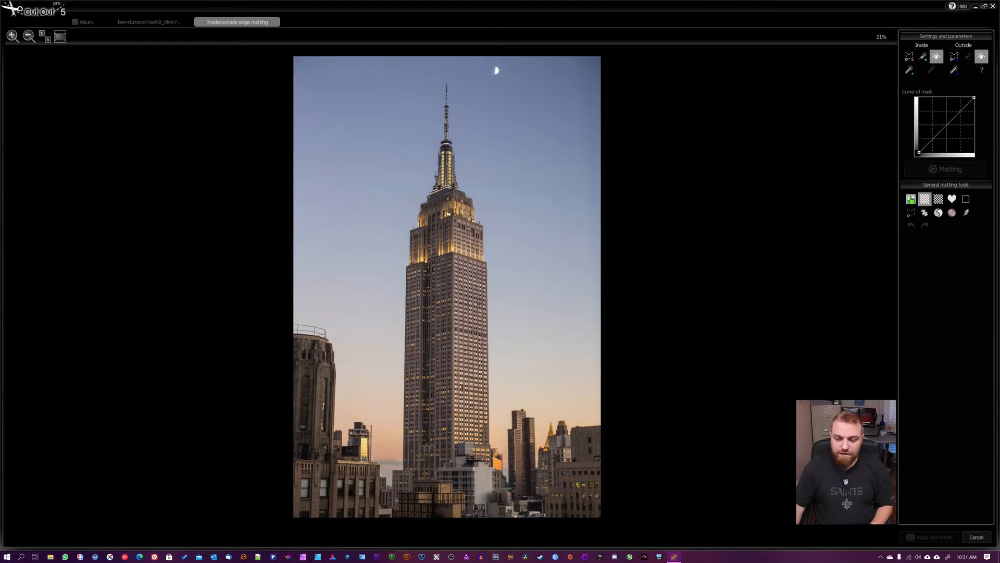
click(909, 56)
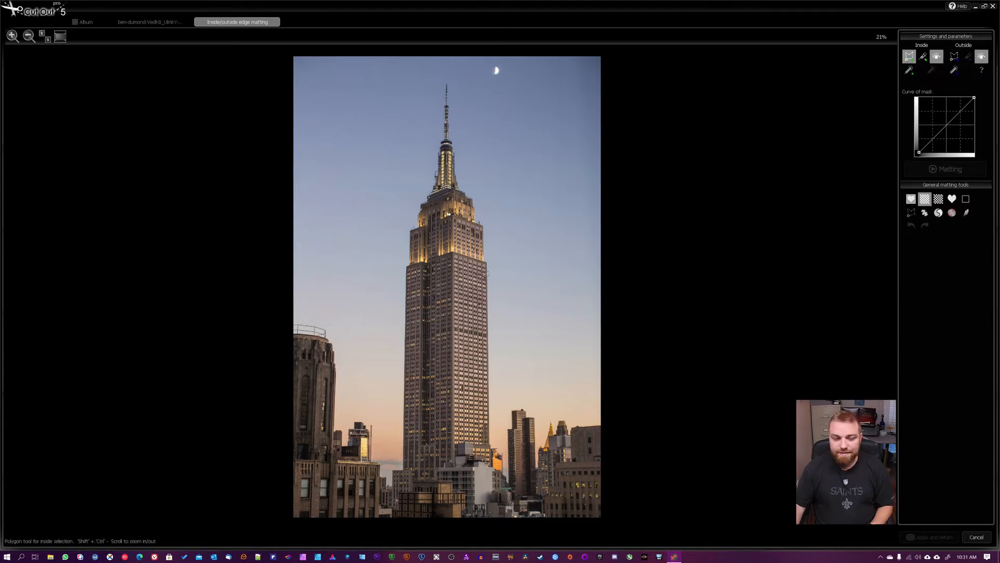
click(333, 256)
click(384, 255)
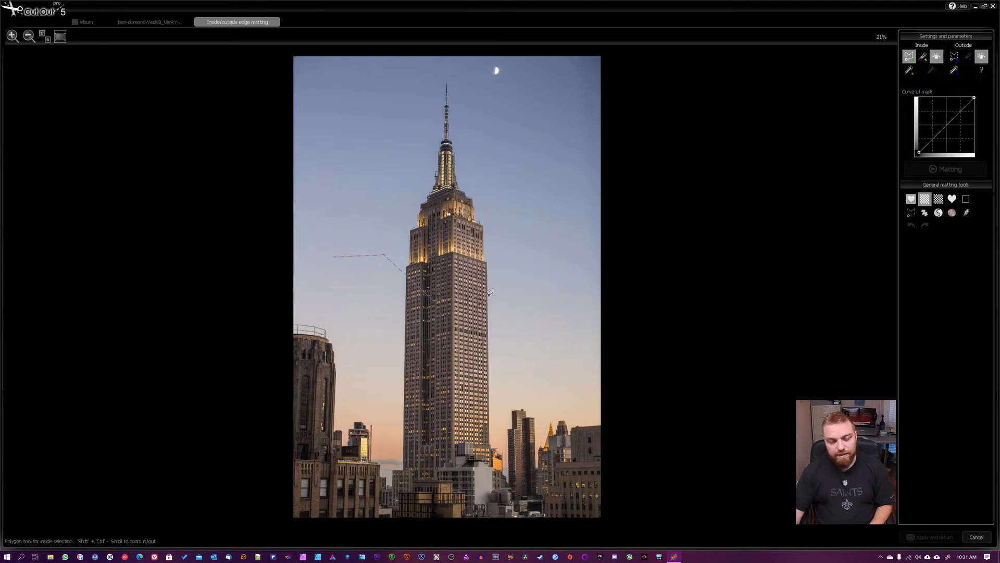
right_click(489, 292)
right_click(392, 274)
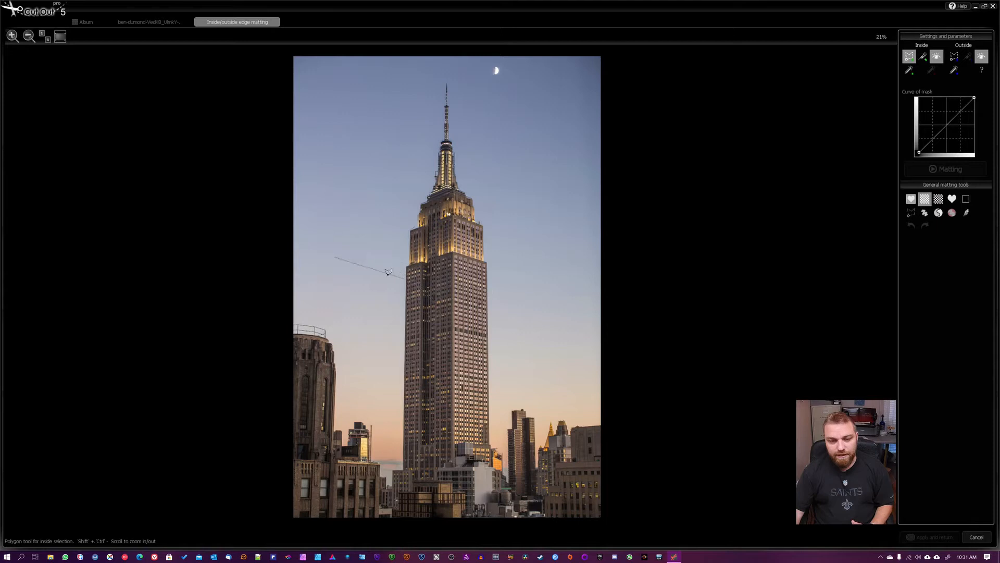
right_click(360, 269)
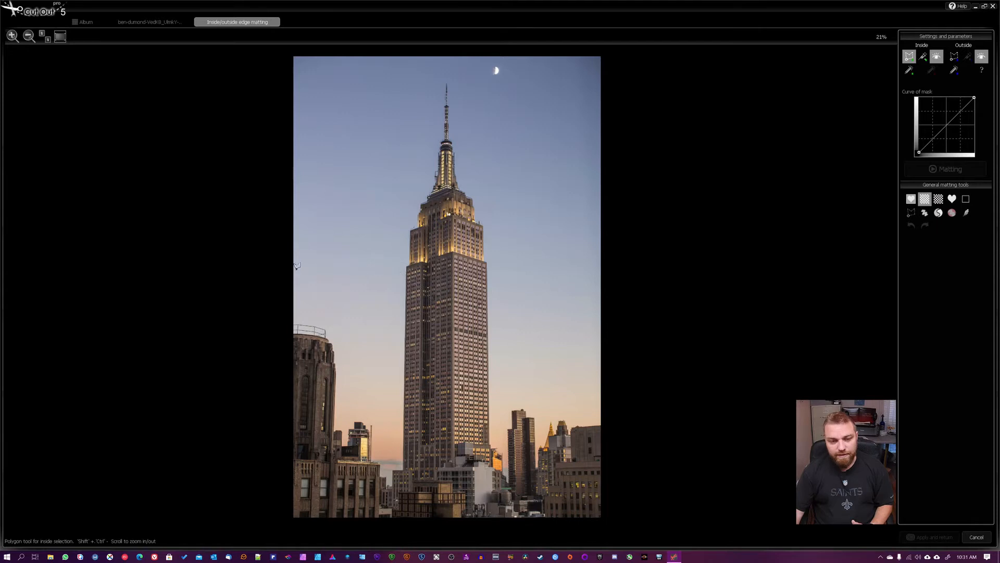
- Outline the whole skyline, including the tower, with the inside polygon and close it around the photo's lower corners
click(287, 334)
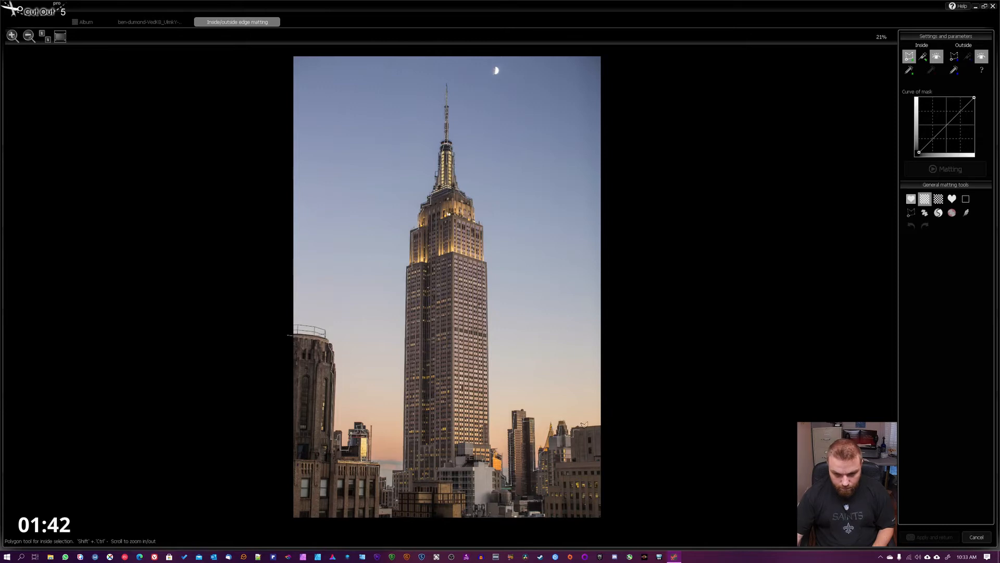
click(608, 426)
click(615, 526)
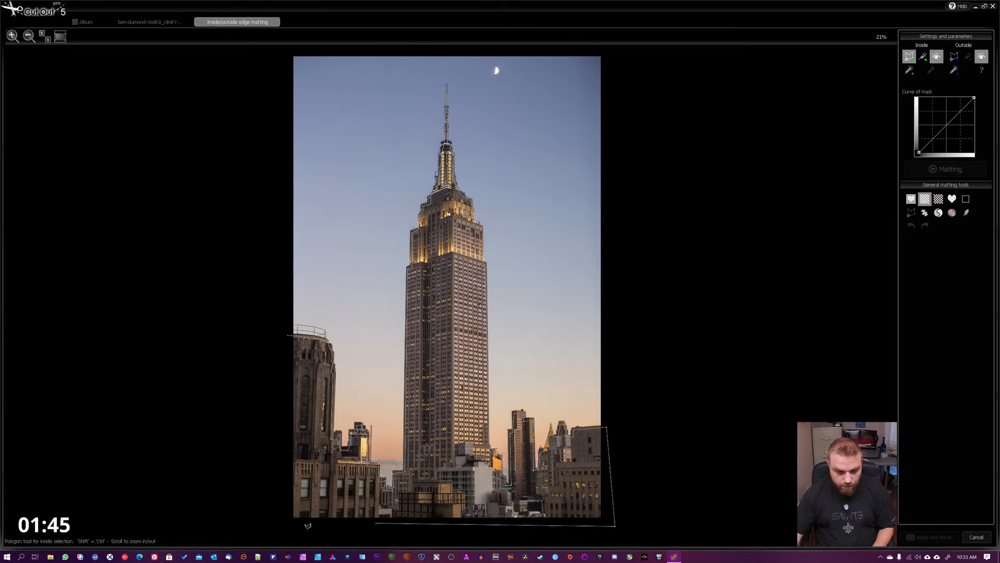
click(275, 520)
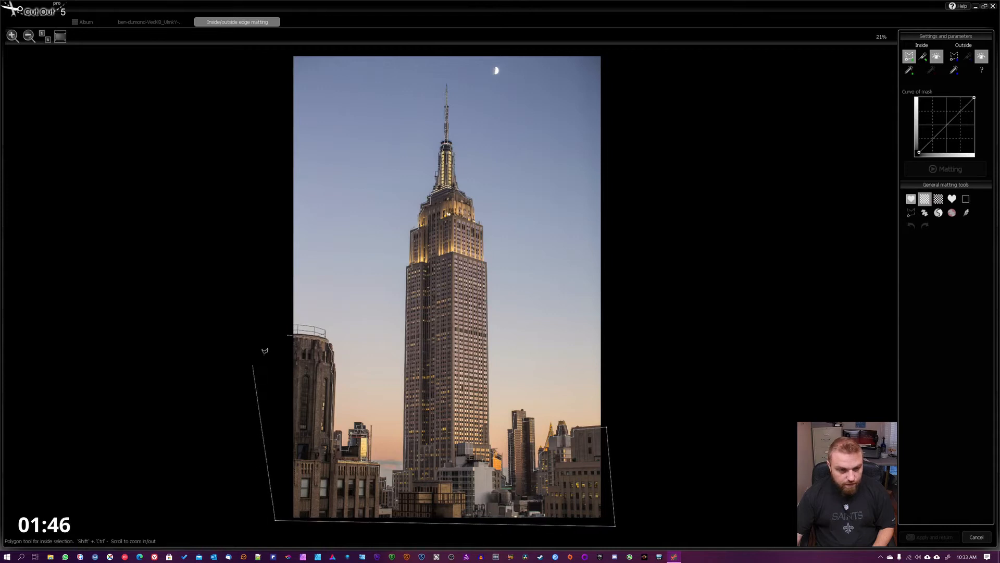
click(288, 333)
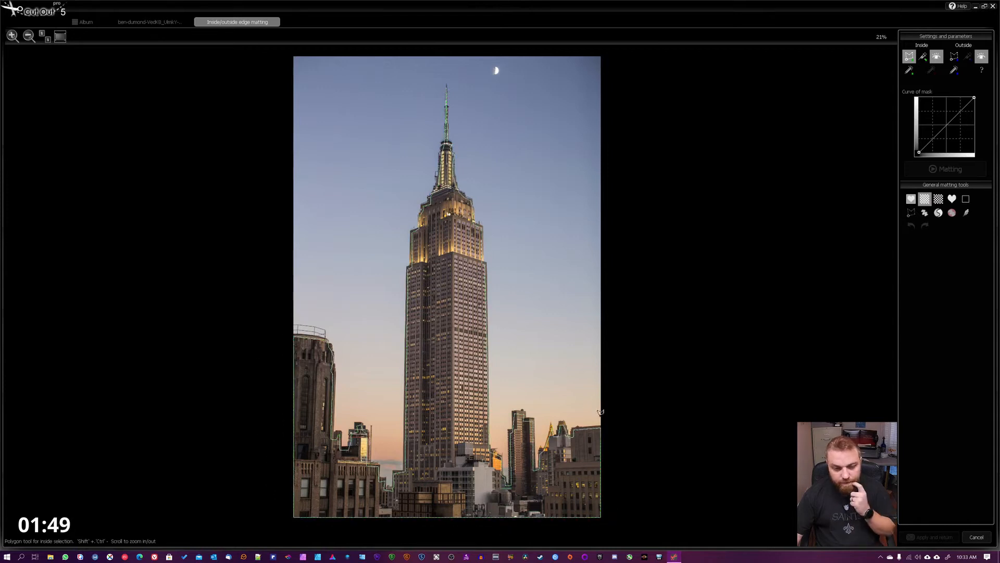
- Start the outside polygon beyond the photo's left edge and trace loosely around the left-hand buildings to the tower's base
click(959, 58)
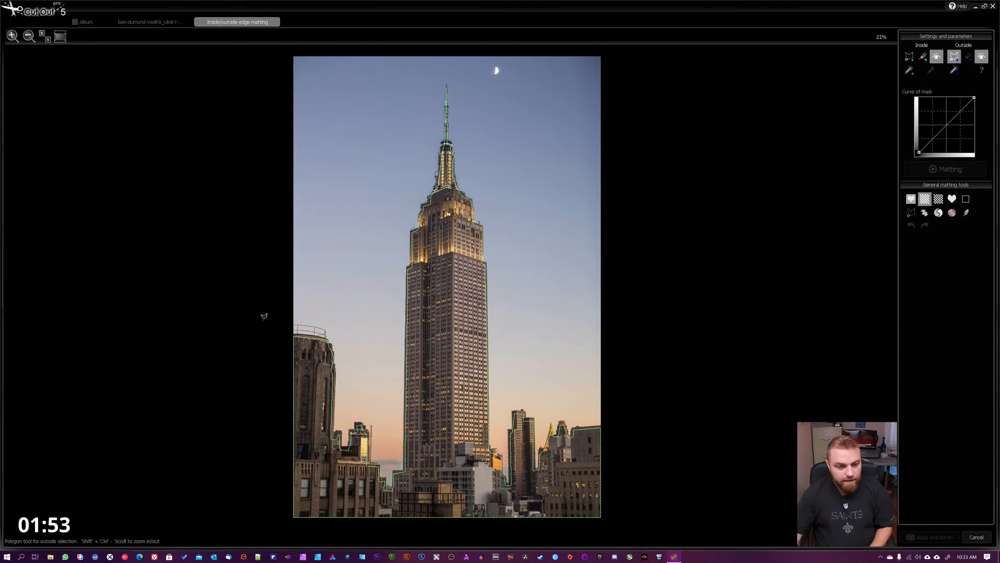
click(283, 316)
click(323, 321)
click(338, 331)
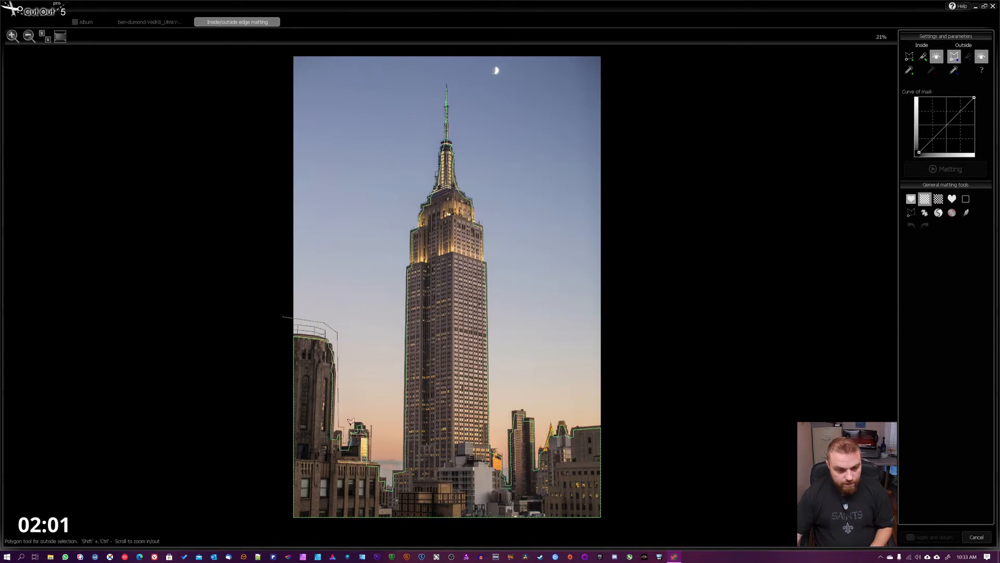
click(371, 416)
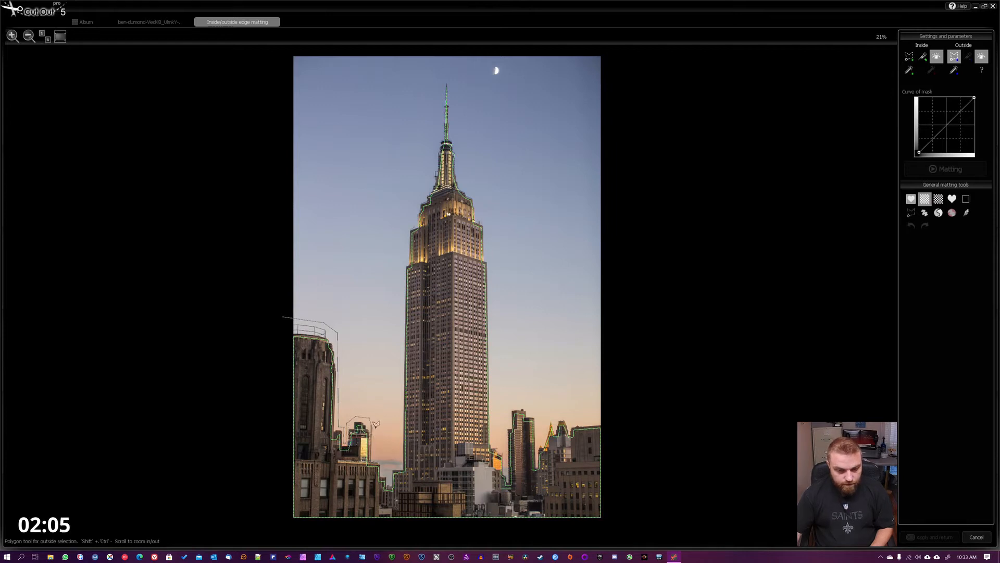
click(378, 431)
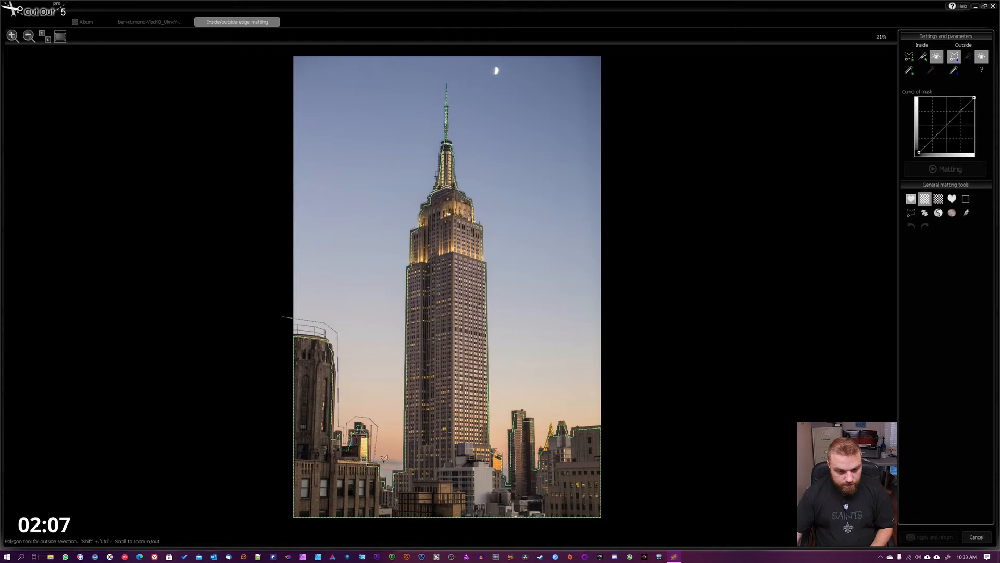
click(376, 458)
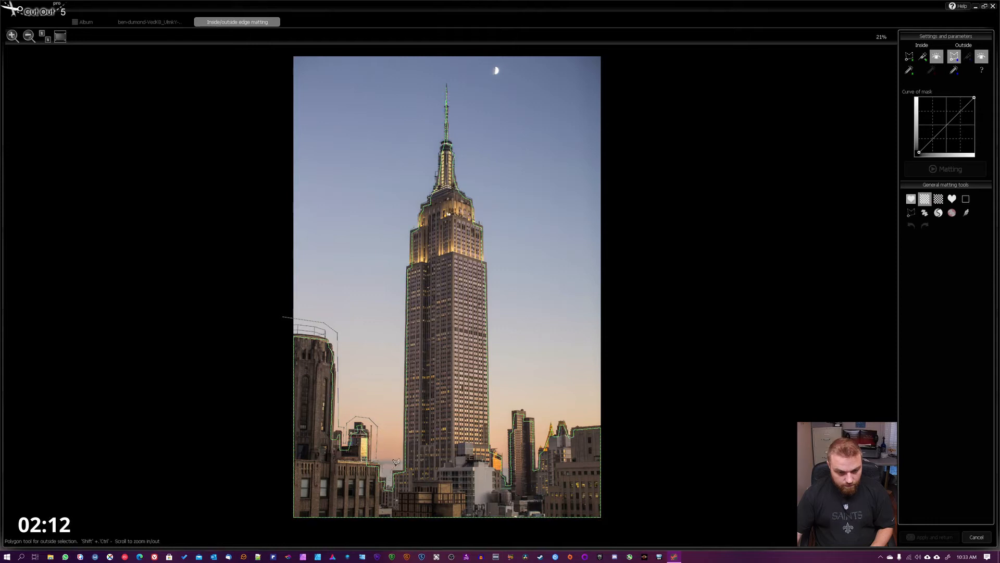
click(397, 461)
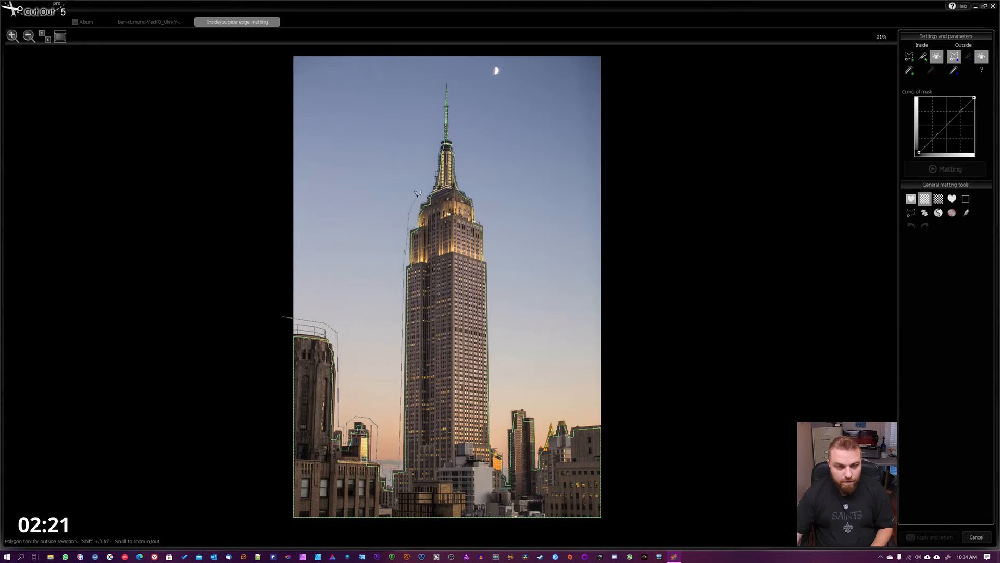
- Continue the outside polygon up the tower's left side, over the spire and down its right side to the base
click(421, 194)
click(421, 164)
click(428, 136)
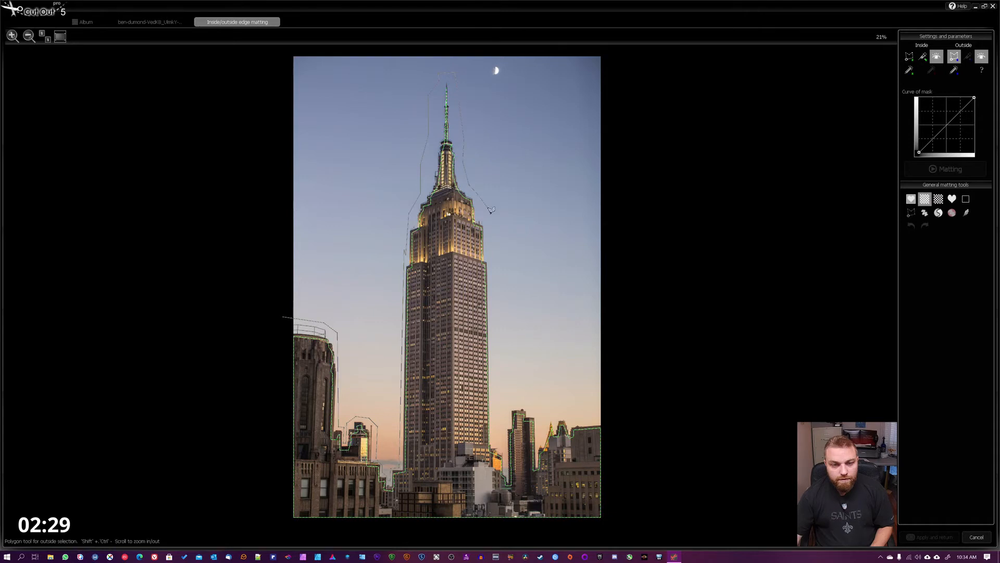
click(490, 210)
click(491, 258)
click(495, 307)
click(488, 349)
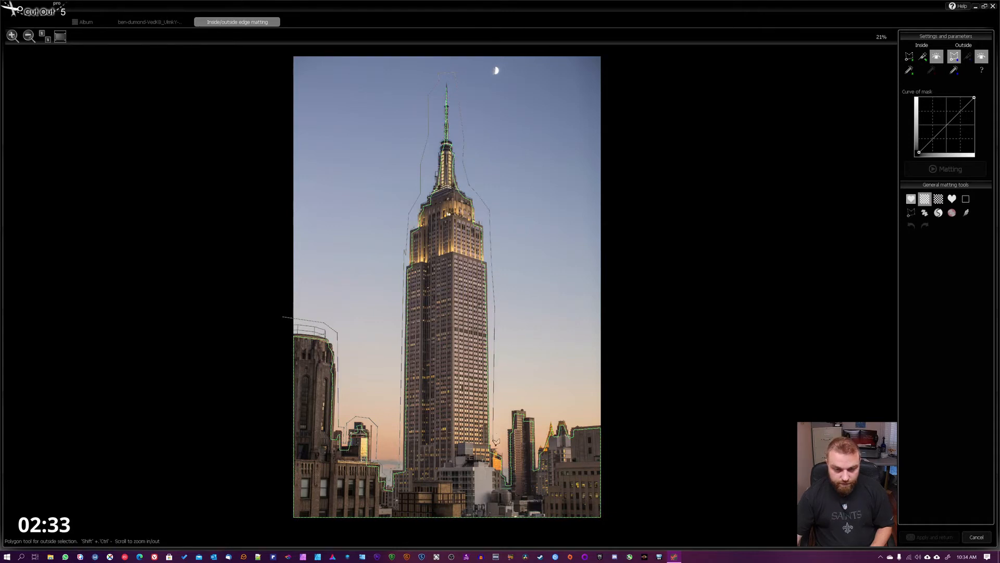
click(507, 471)
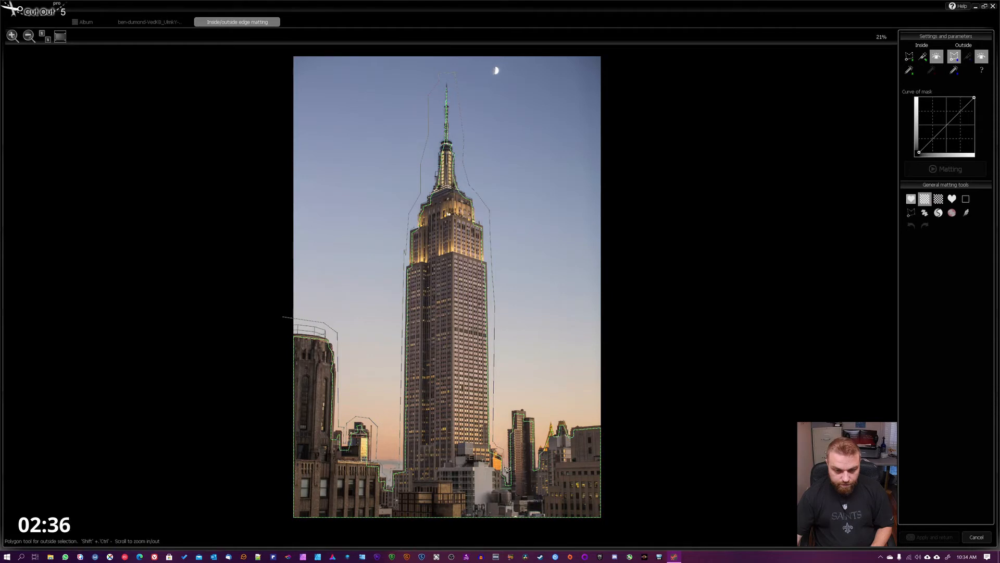
- Continue the outside polygon over the rooftops of the right-hand buildings and past the photo's right edge
click(509, 404)
click(532, 406)
click(537, 417)
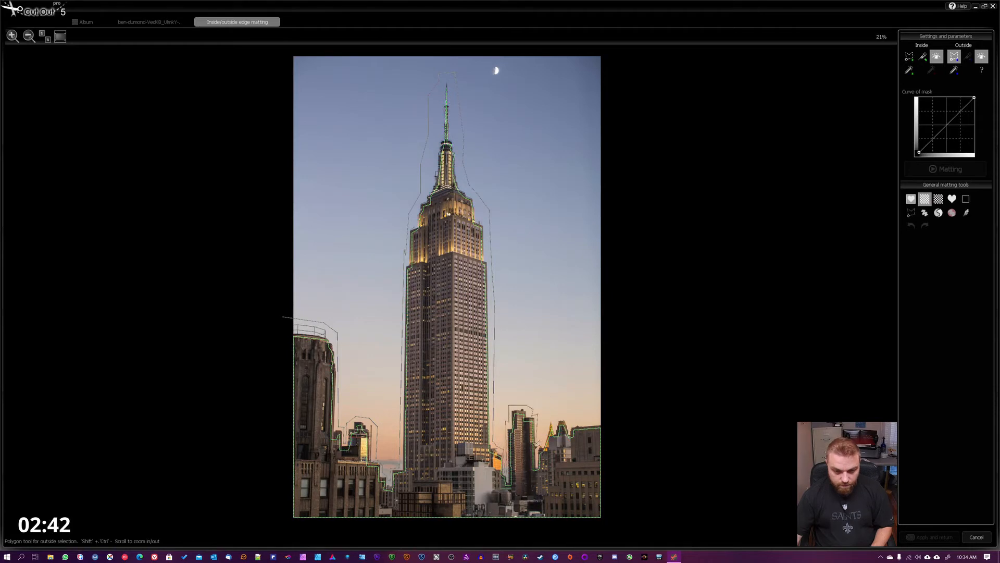
click(540, 443)
click(547, 419)
click(553, 419)
click(557, 418)
click(567, 418)
click(572, 426)
click(628, 416)
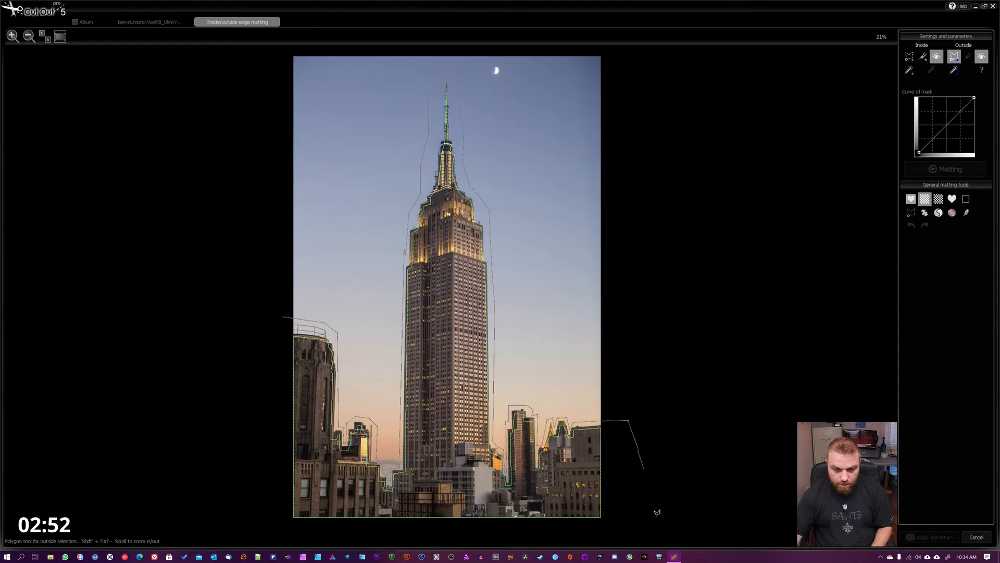
- Close the outside polygon beyond the photo's lower corners and run the matting
click(635, 528)
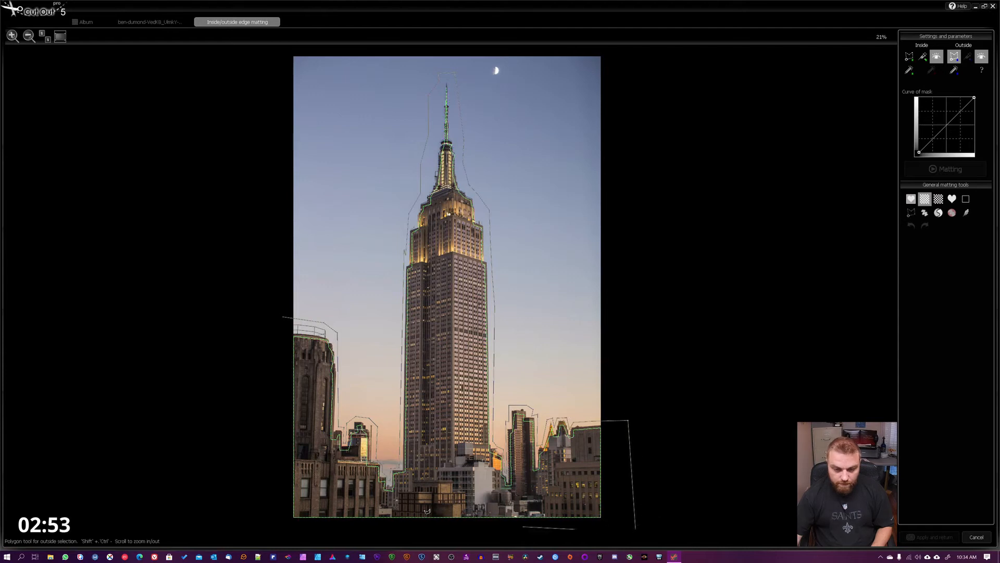
click(259, 528)
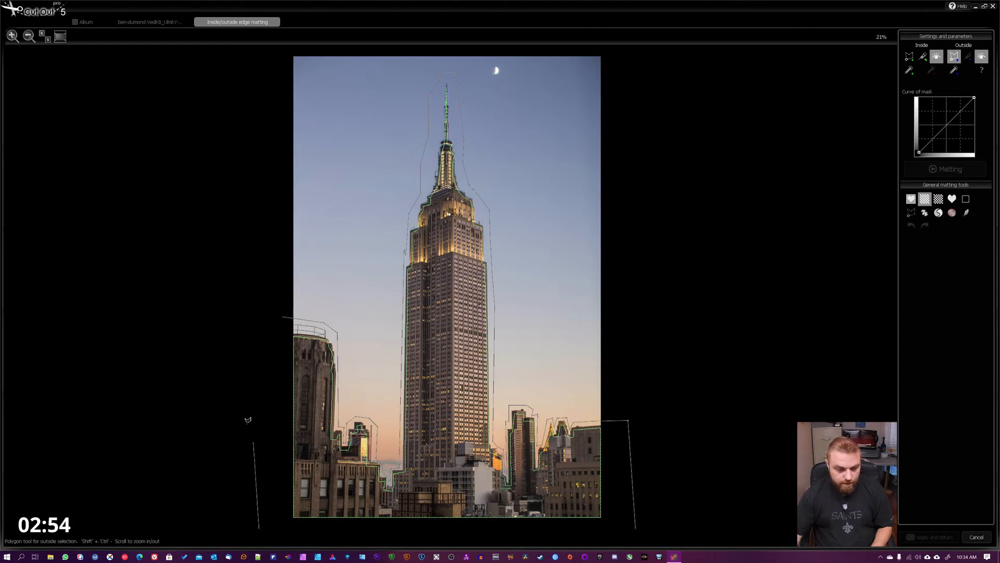
click(285, 315)
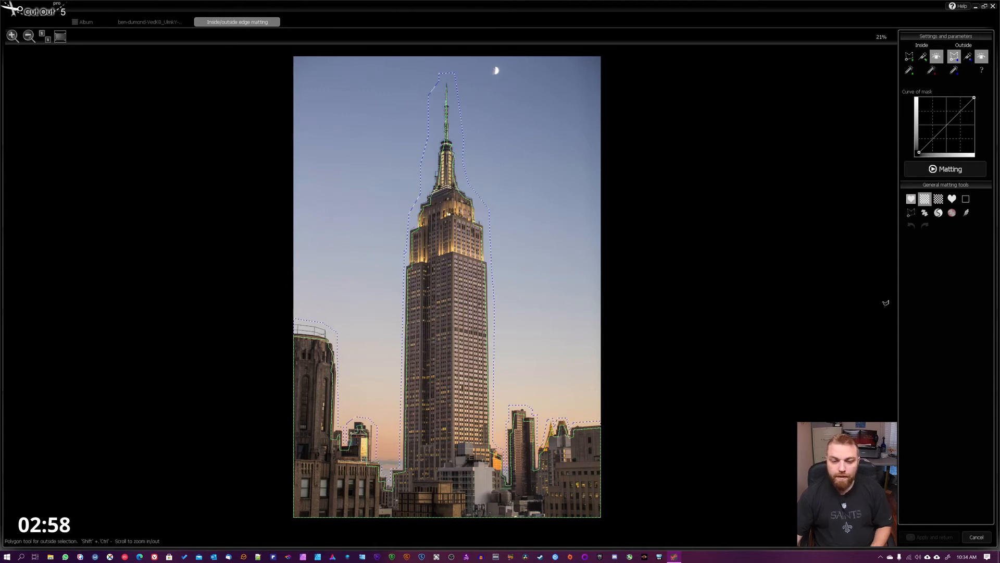
click(947, 171)
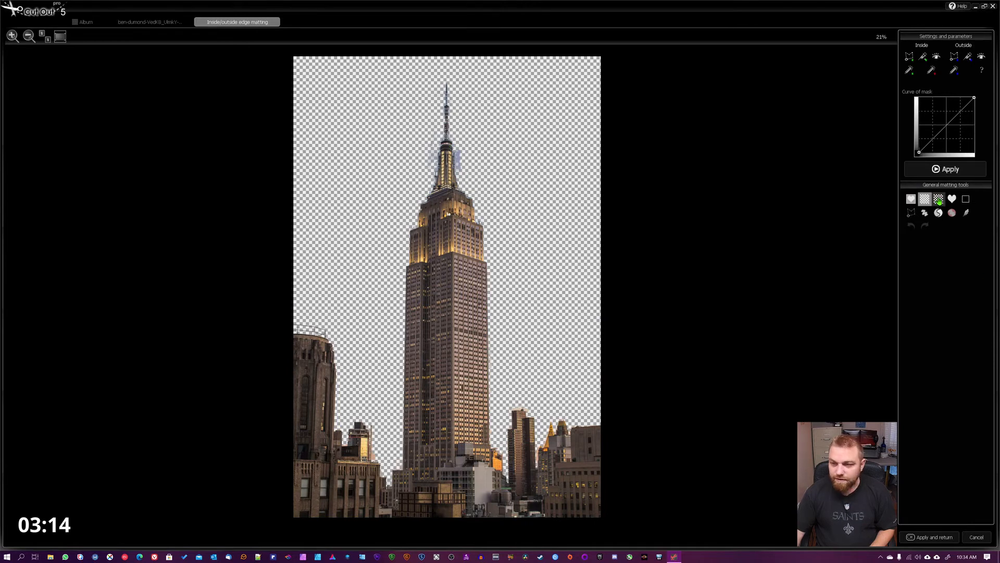
- Preview the cutout on dark checkers, show the grayscale mask, and remove the faint patch beside the lower spire's left side with the change polygon tool
click(938, 199)
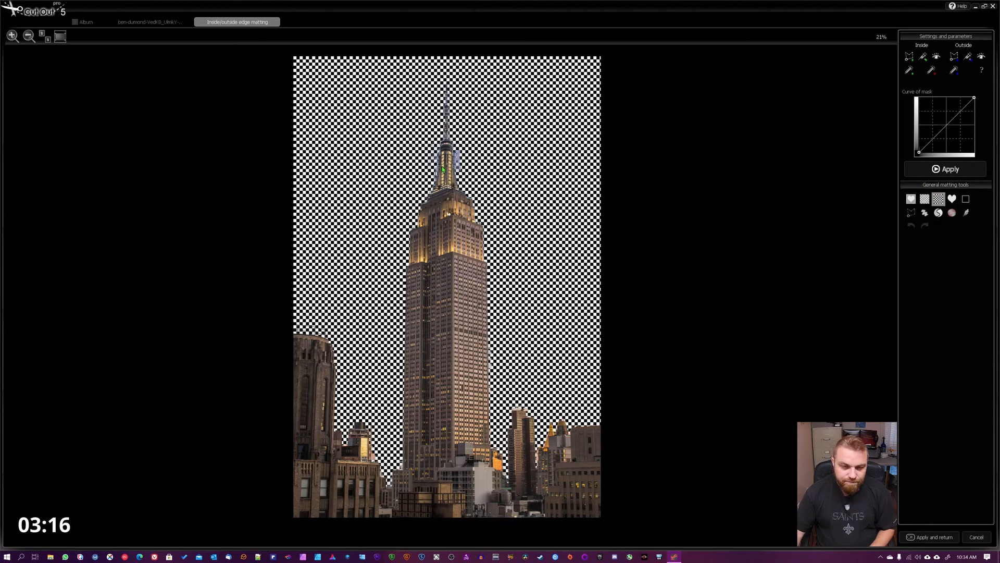
click(951, 199)
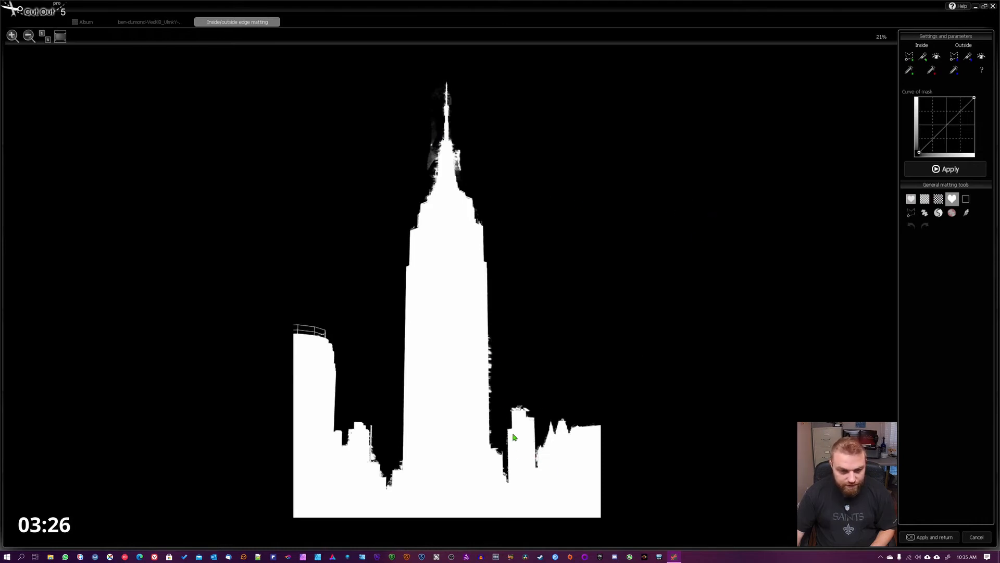
click(910, 213)
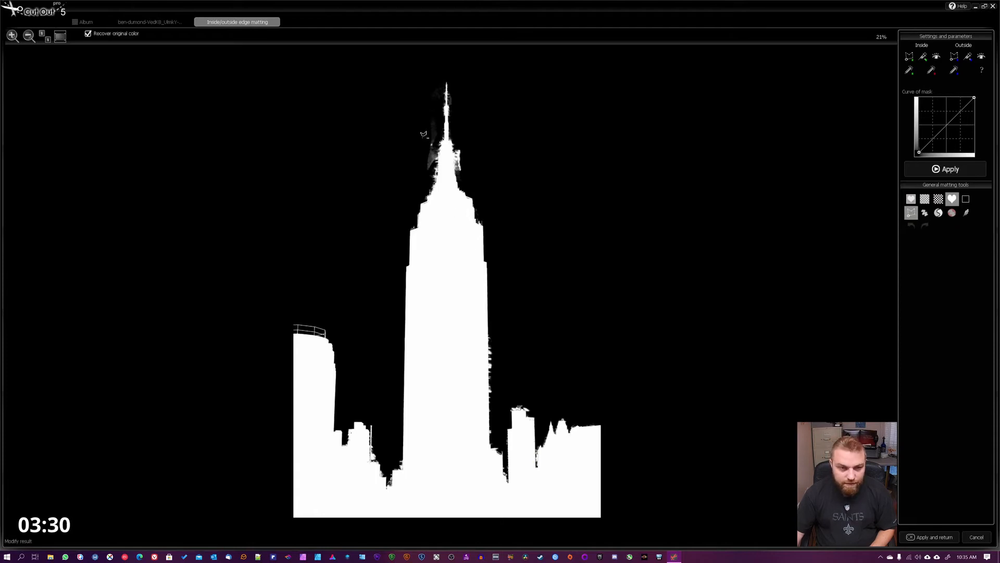
click(440, 136)
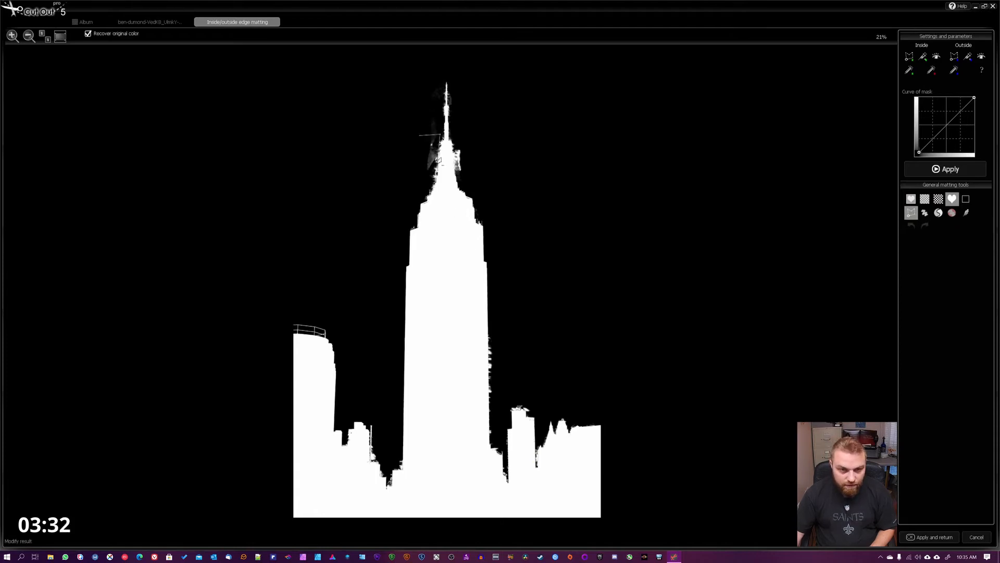
click(418, 186)
click(384, 180)
click(371, 141)
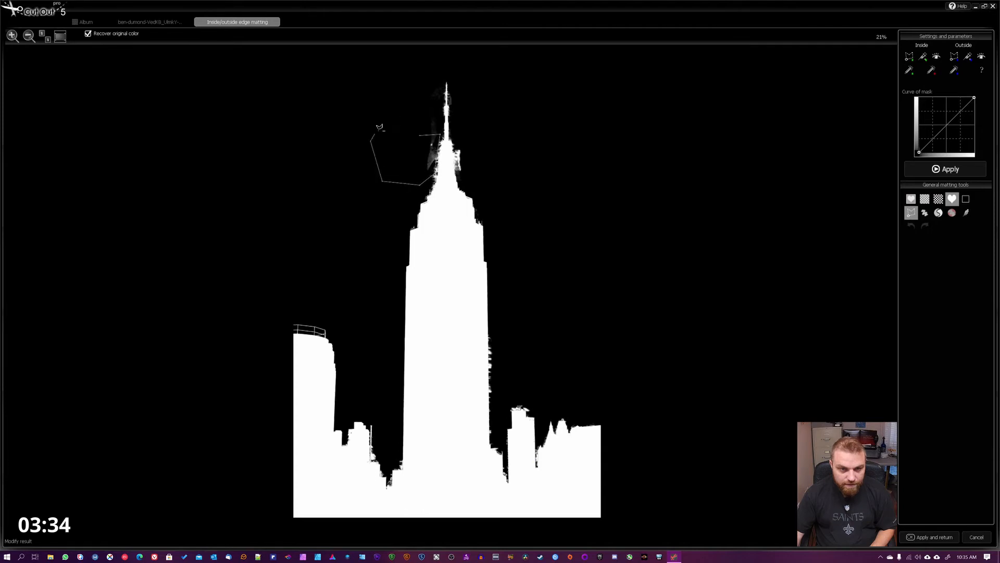
click(398, 124)
click(421, 123)
double_click(429, 131)
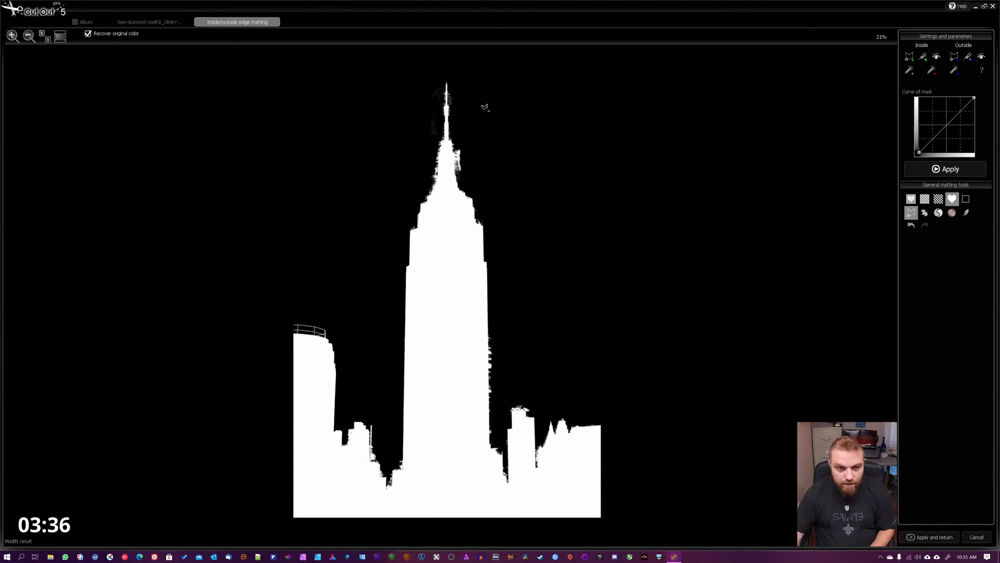
- Draw a removal polygon over the mask area to the right of the spire
click(464, 126)
click(475, 149)
click(499, 145)
click(495, 111)
double_click(483, 111)
double_click(578, 206)
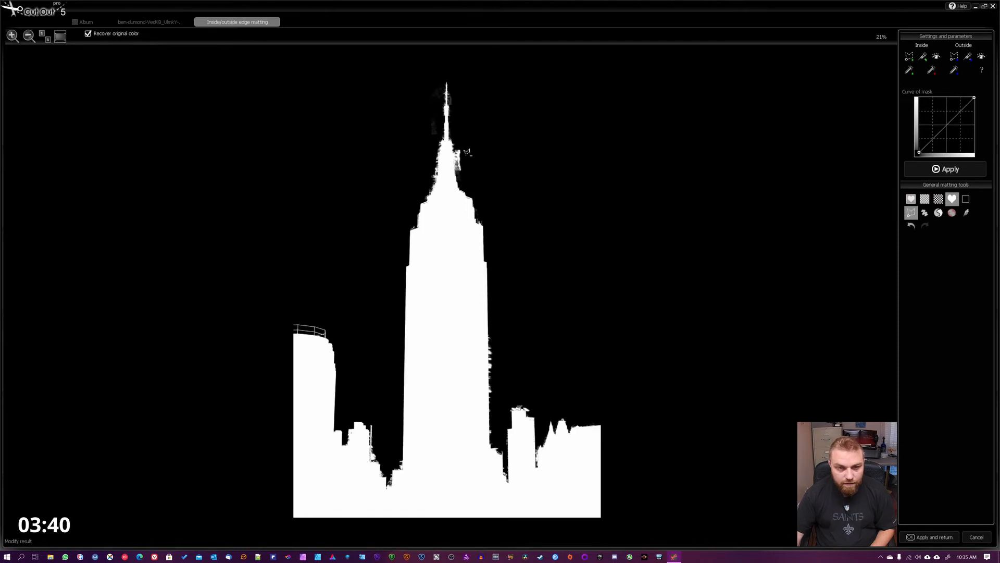
- Show the cutout on the dark checkerboard and remove the leftover sky along the spire's right side with a polygon
click(938, 211)
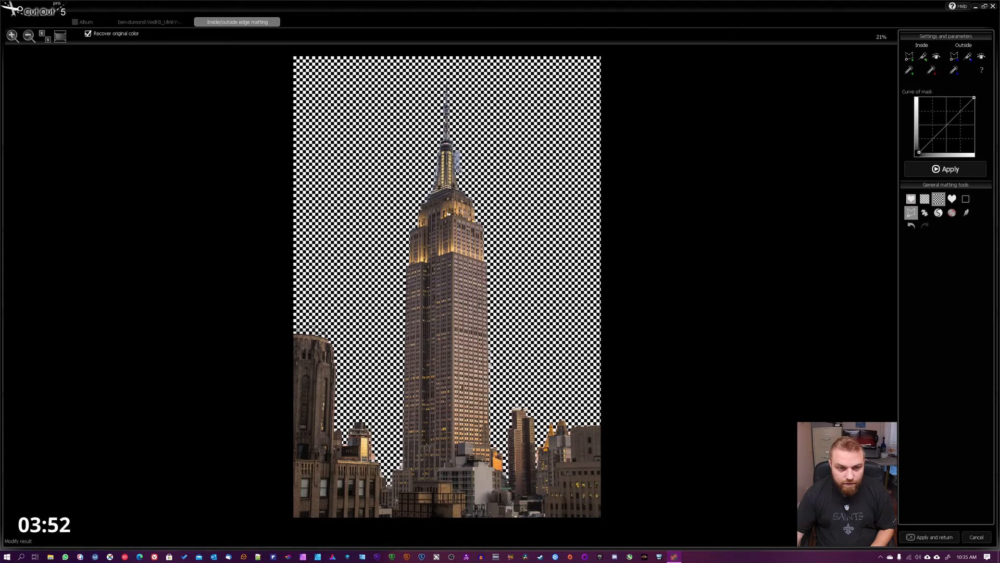
drag(466, 171, 480, 122)
double_click(454, 141)
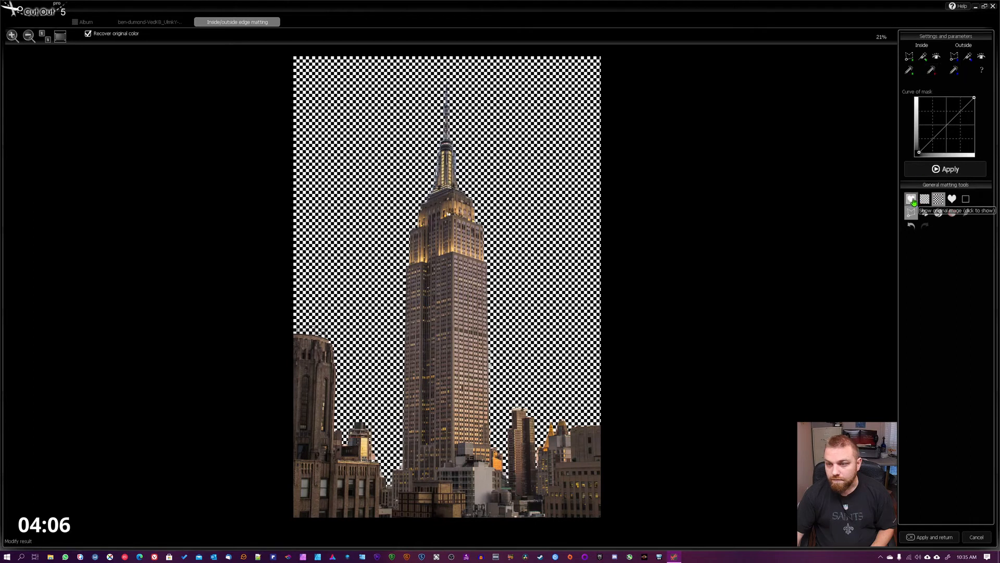
click(12, 36)
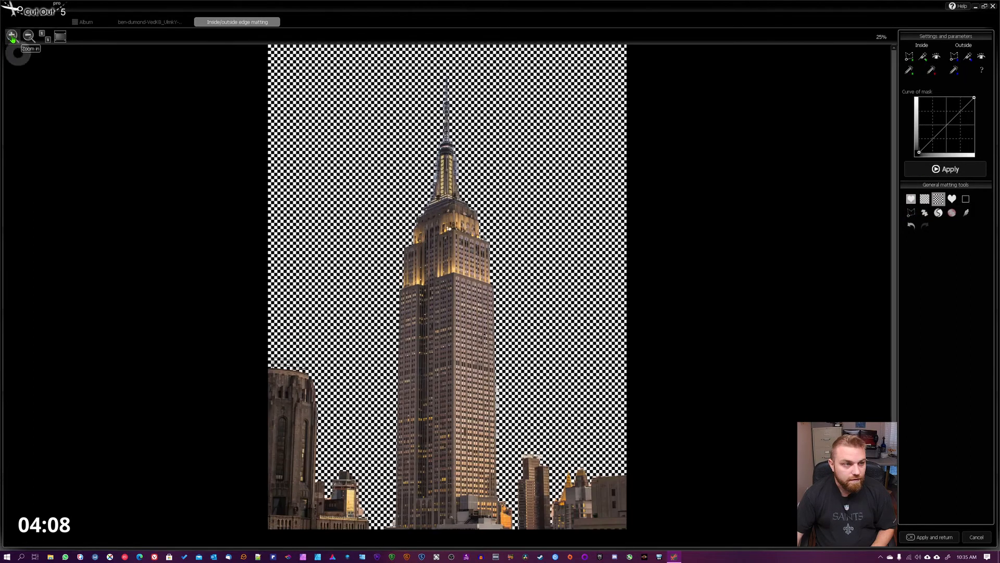
- Draw a removal polygon over the leftover sky beside the small building between the round building and the skyscraper
click(12, 36)
scroll(487, 132, down, 3)
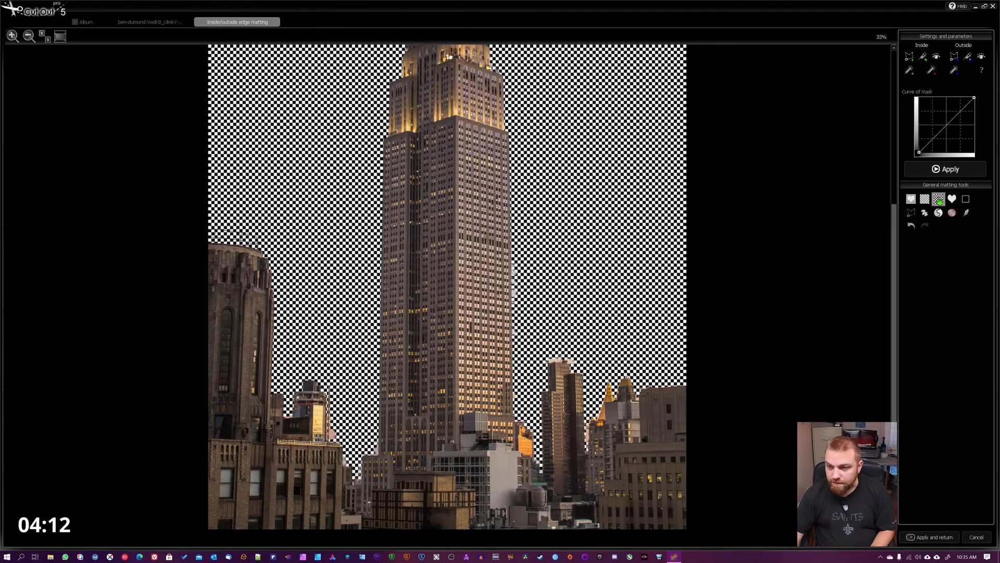
click(910, 213)
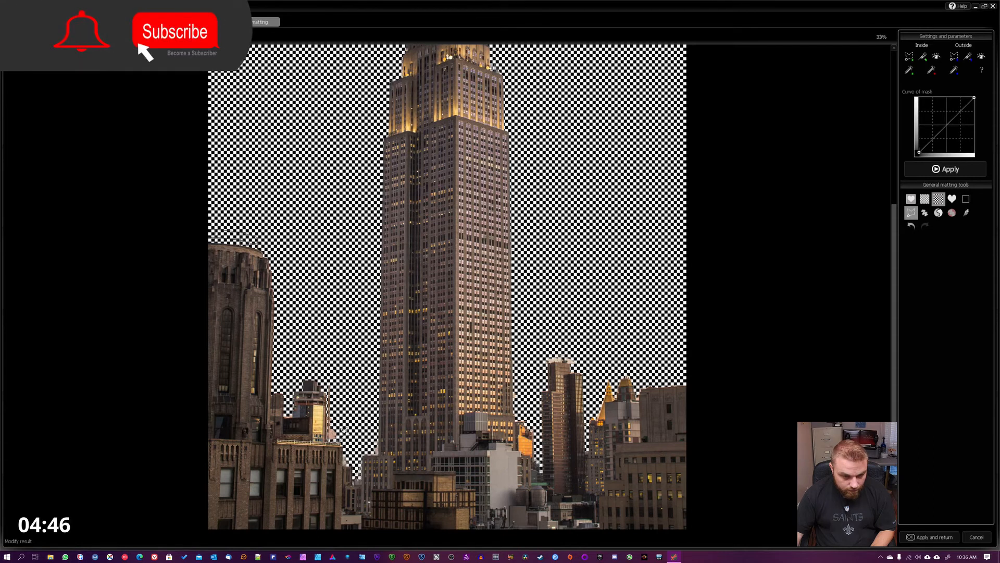
click(334, 407)
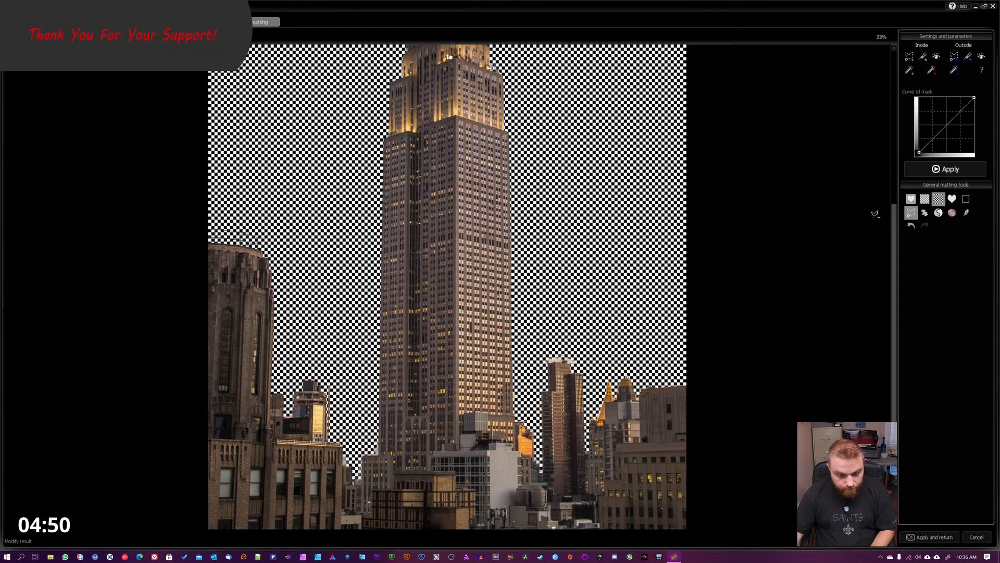
- Undo the last polygon removal and redo it
click(912, 224)
click(912, 214)
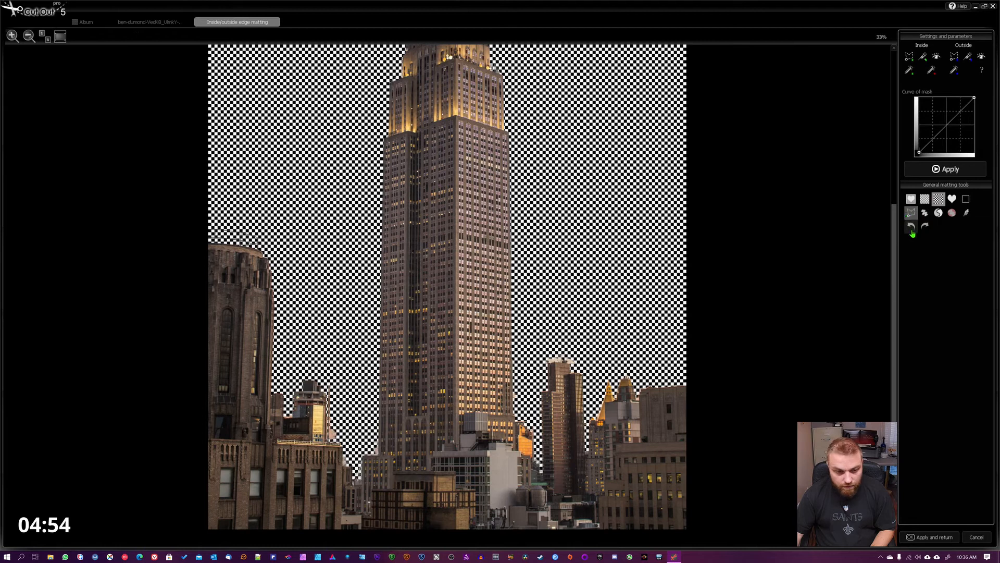
click(924, 226)
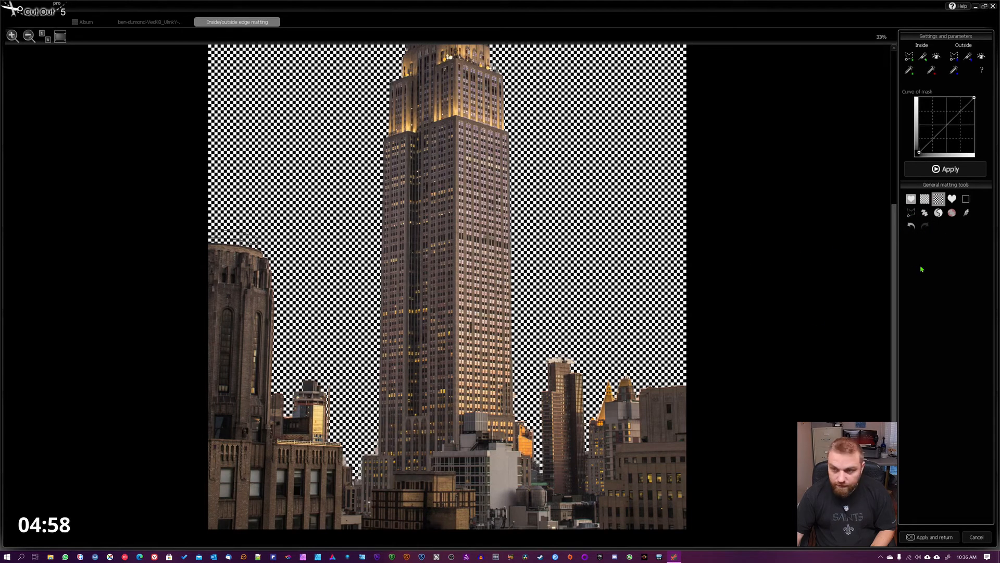
- Clear the sky remnants above the rooftops right of the tower and, in the grayscale mask, the specks in the gap left of its base
click(912, 213)
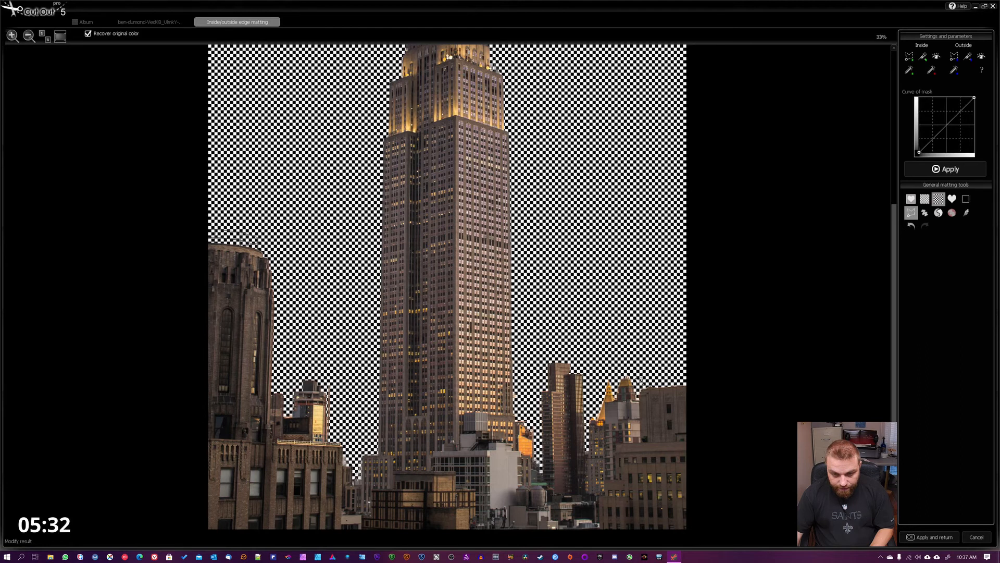
click(686, 351)
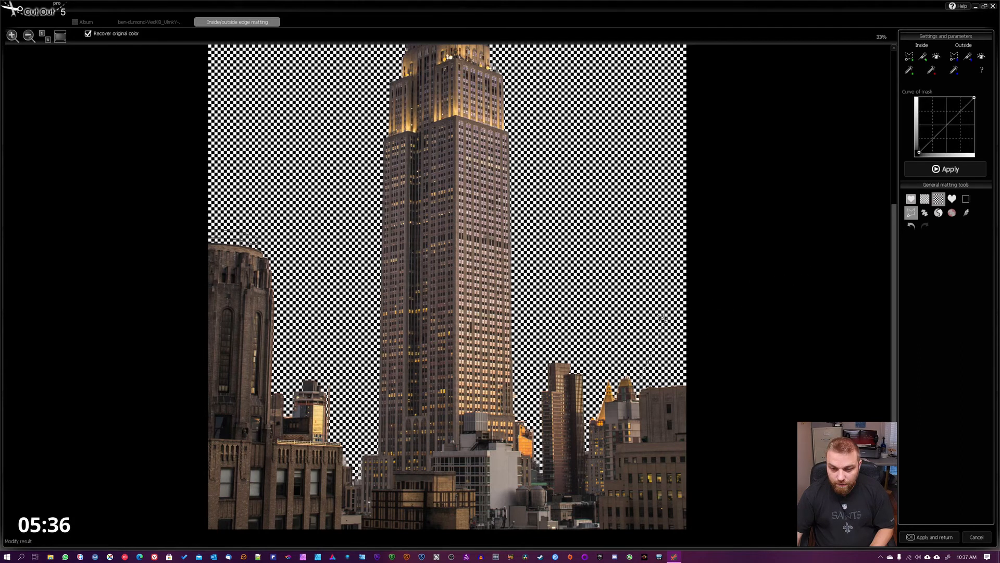
click(952, 198)
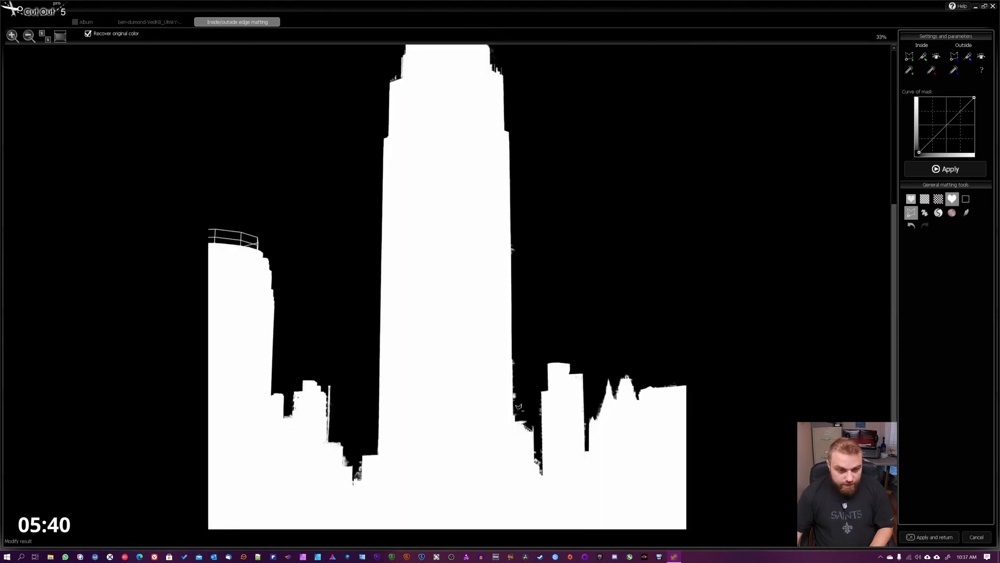
click(353, 466)
click(358, 450)
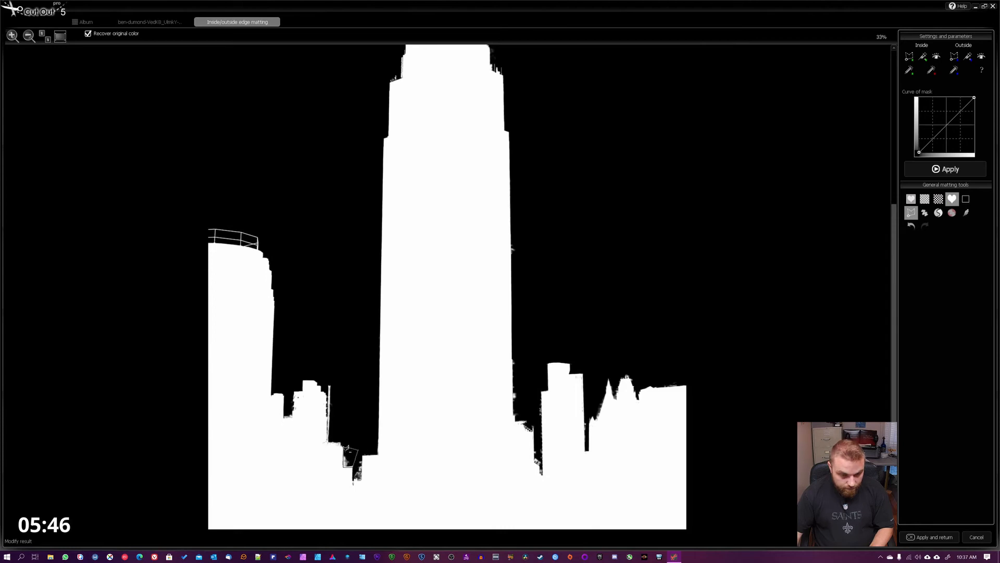
click(345, 447)
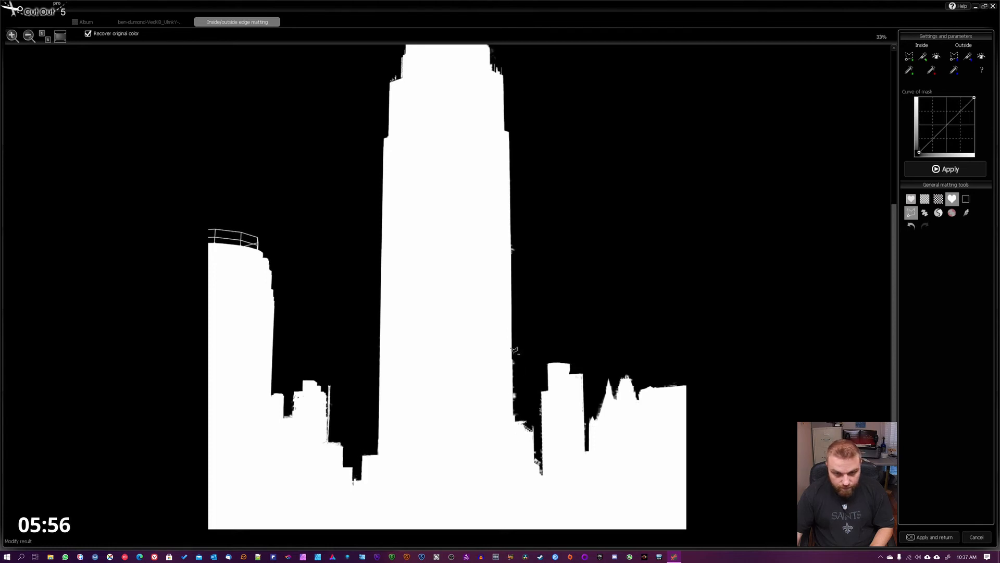
- Remove the ragged fringe along the skyscraper's lower right edge from the mask with the change polygon tool
click(512, 358)
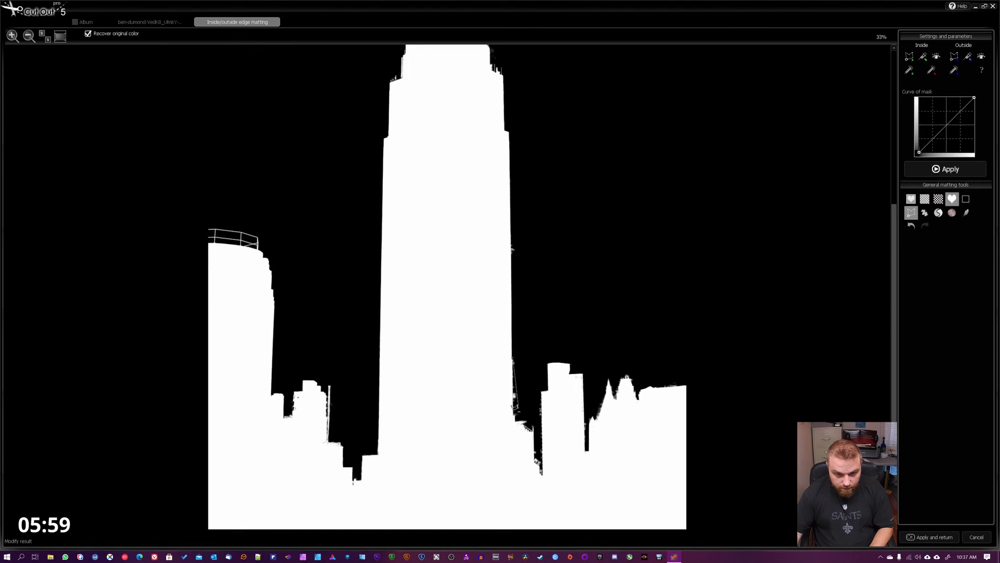
click(514, 417)
click(524, 416)
click(534, 360)
click(519, 342)
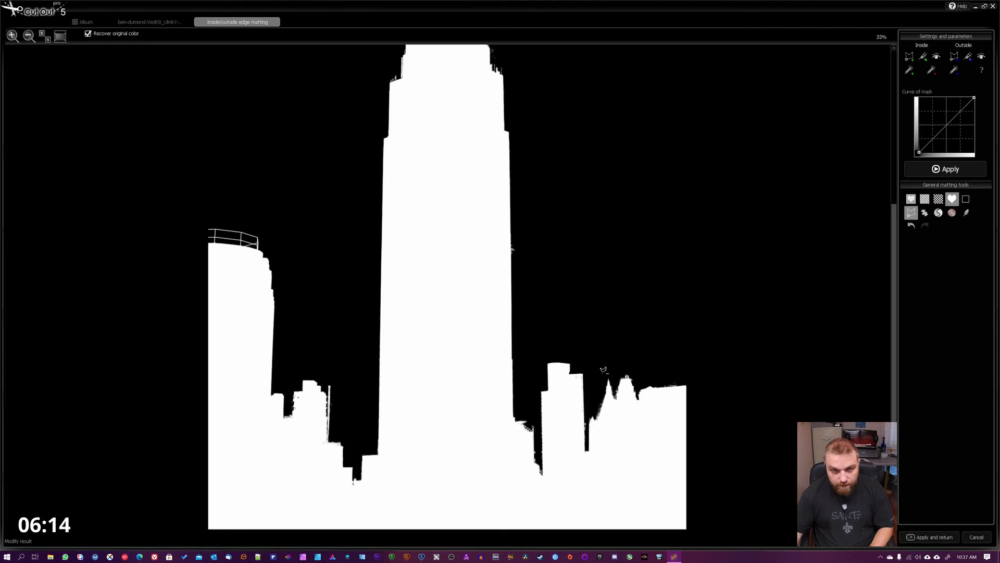
- Outline the faint gray patch left of the lower spire with a polygon and remove it from the mask
scroll(526, 314, down, 3)
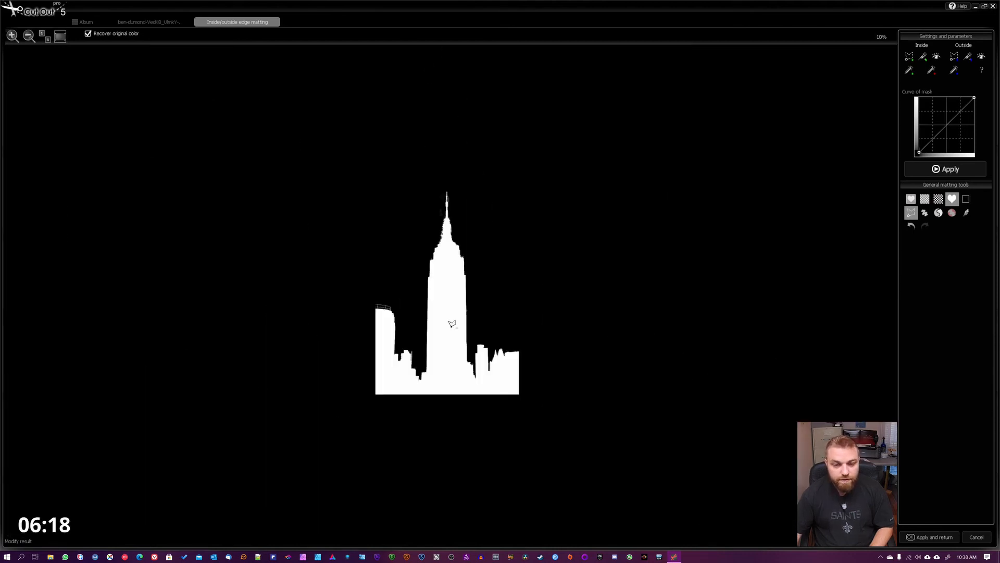
scroll(452, 323, up, 4)
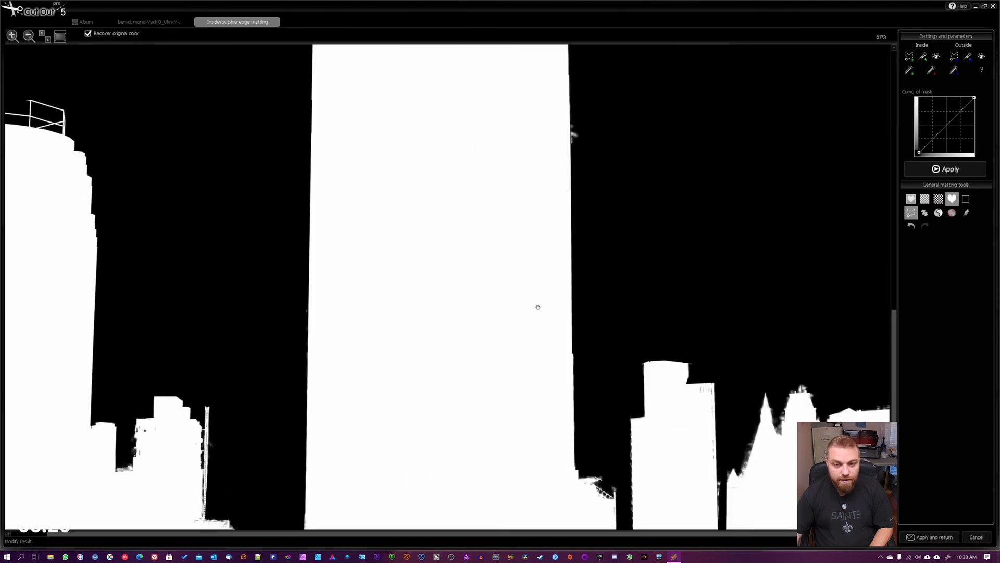
scroll(523, 245, up, 5)
drag(512, 129, 510, 113)
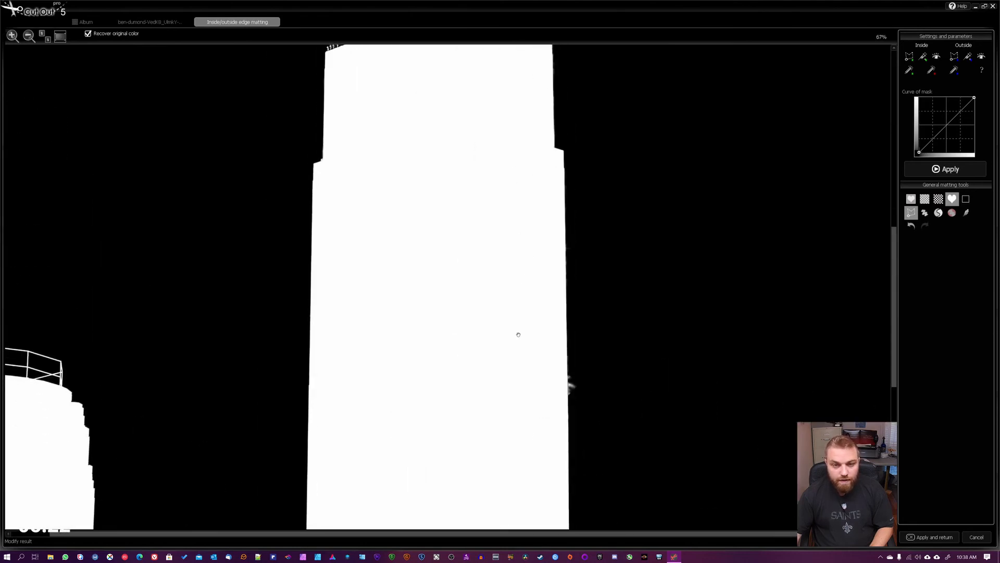
mouse_move(518, 335)
mouse_down()
mouse_move(497, 245)
mouse_move(555, 259)
mouse_move(549, 251)
mouse_move(548, 341)
mouse_move(570, 344)
mouse_move(589, 288)
mouse_move(572, 245)
mouse_move(550, 255)
mouse_up()
drag(450, 168, 444, 462)
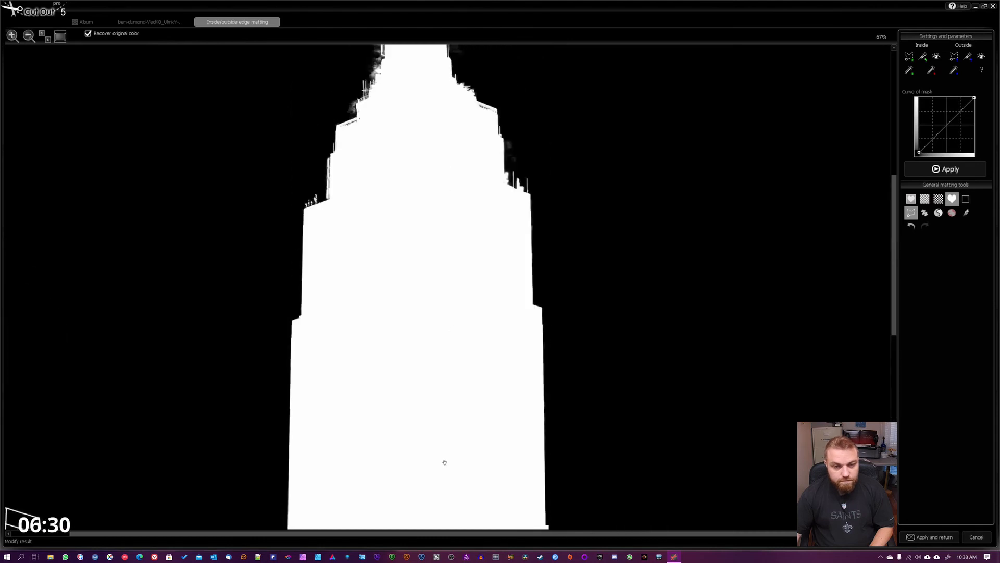
drag(467, 238, 500, 474)
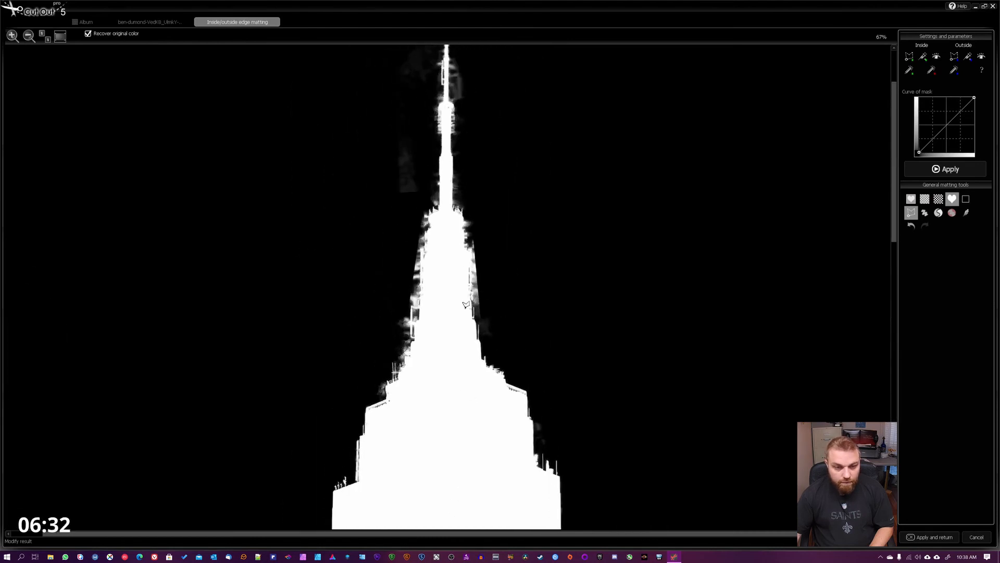
drag(538, 176, 562, 296)
mouse_move(430, 211)
mouse_down()
mouse_move(452, 243)
mouse_move(454, 278)
mouse_up()
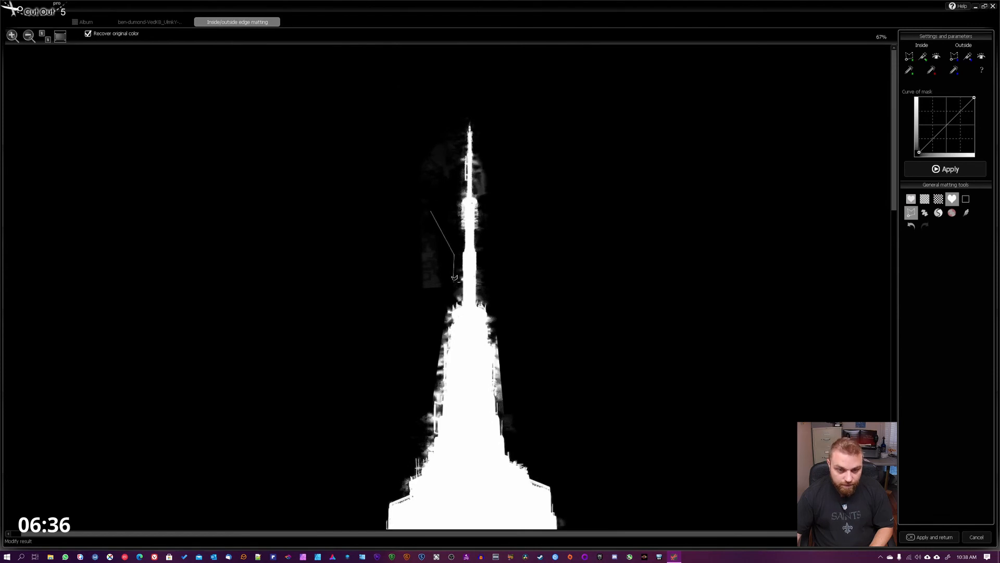
mouse_move(409, 303)
mouse_down()
mouse_move(369, 256)
mouse_move(440, 217)
mouse_up()
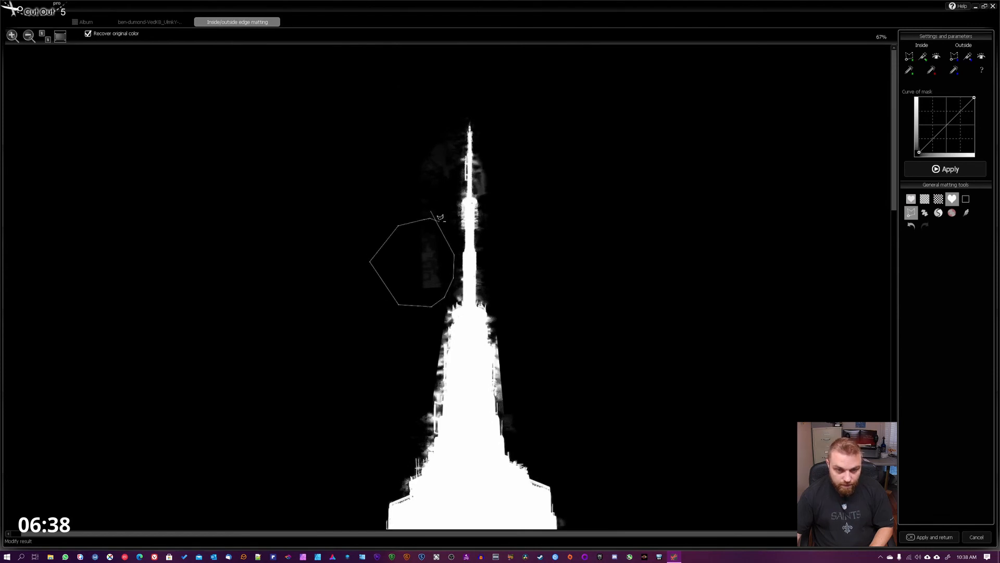
click(435, 213)
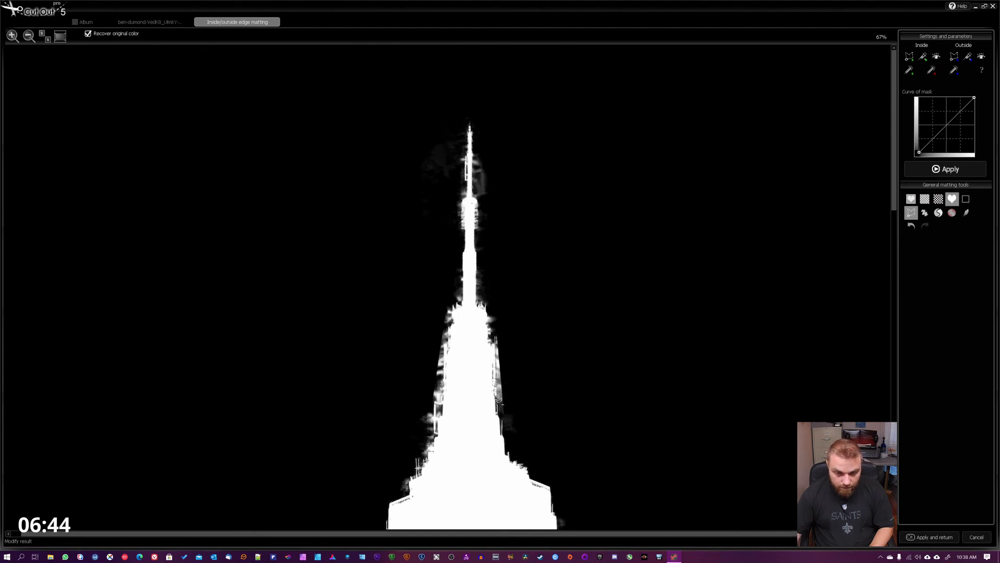
- Remove the mask fringe along the right side of the spire's base and the gray patch right of the antenna
mouse_move(505, 407)
mouse_down()
mouse_move(540, 388)
mouse_move(528, 315)
mouse_move(495, 336)
mouse_up()
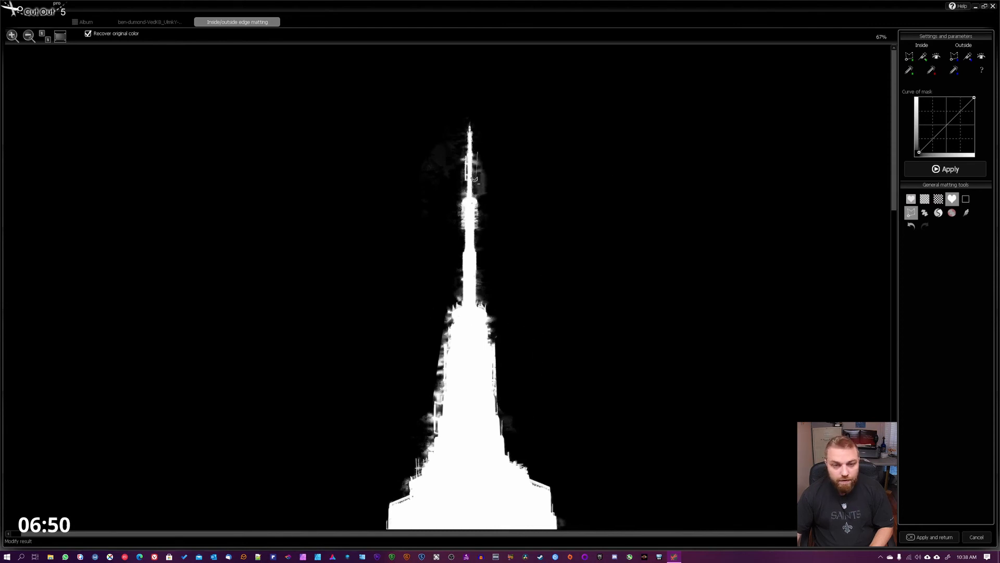
mouse_move(476, 194)
mouse_down()
mouse_move(488, 212)
mouse_move(518, 192)
mouse_move(503, 163)
mouse_move(479, 149)
mouse_up()
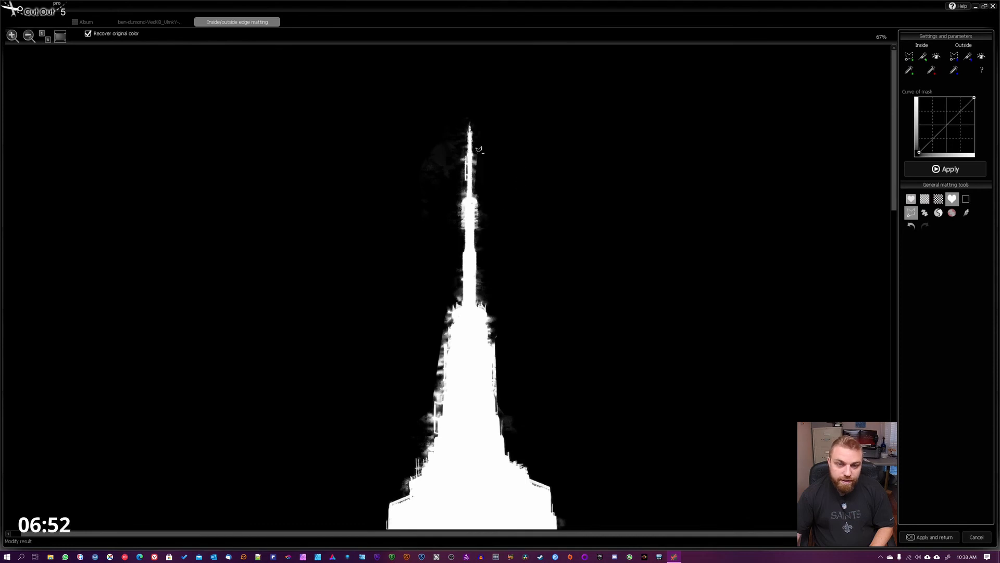
- Preview the cutout on the dark checkerboard, turn off the change polygon tool, and view the whole image
click(930, 203)
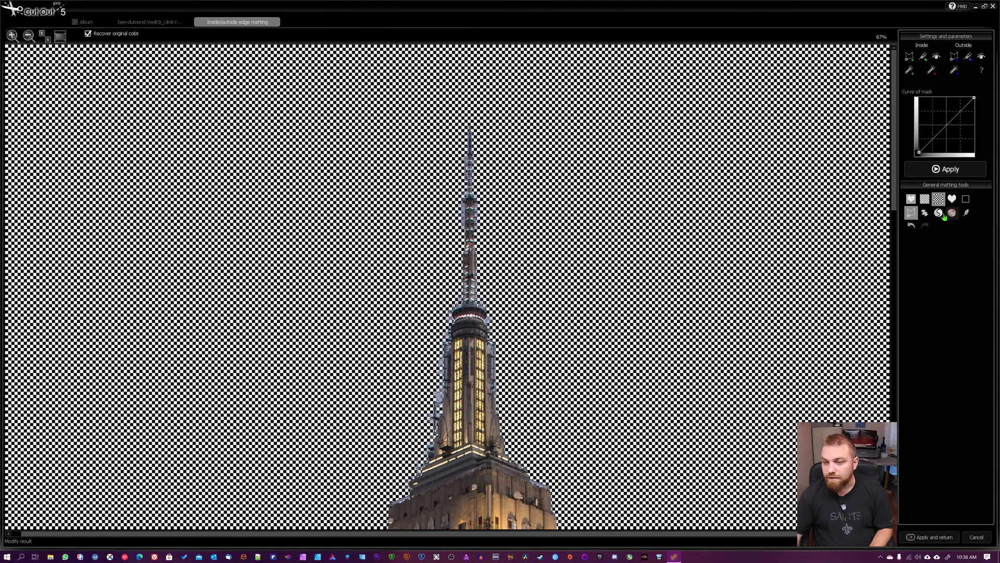
click(910, 212)
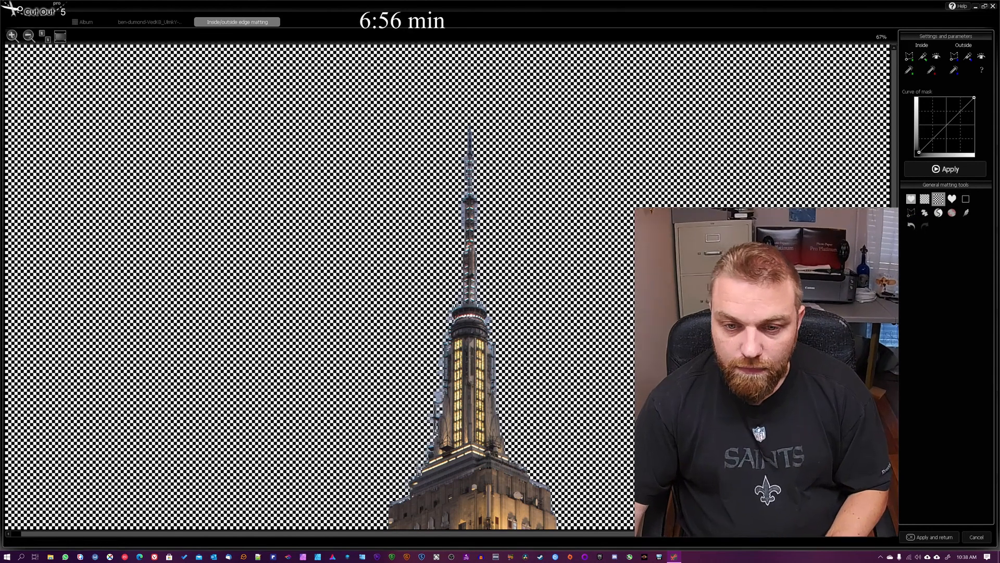
scroll(668, 242, down, 5)
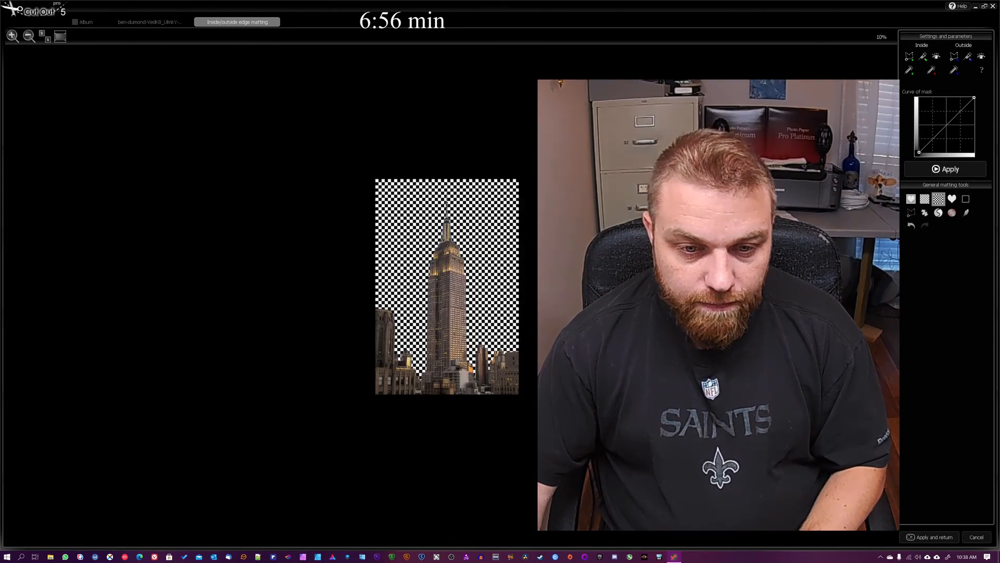